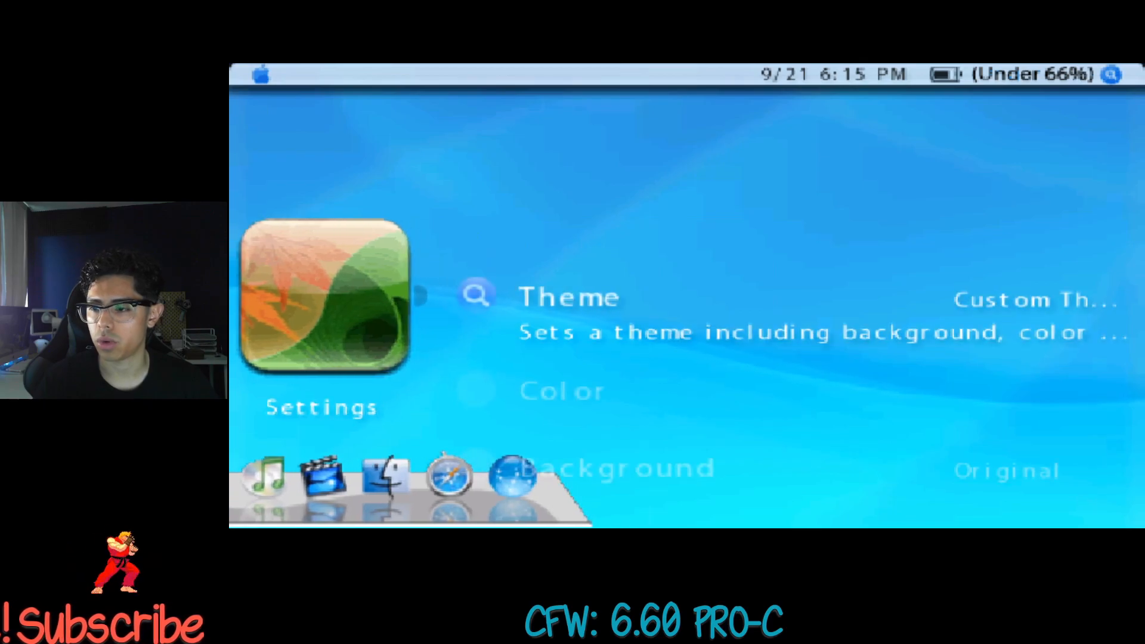
Open the Theme setting and look through the installed custom themes down to the end of the list
key(Return)
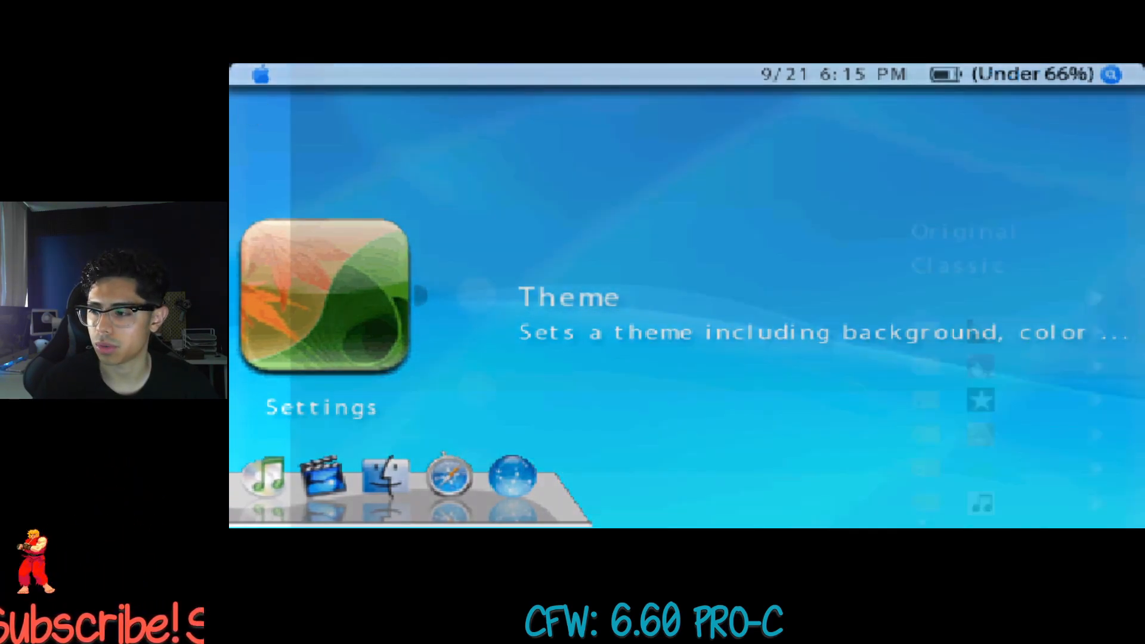
key(Down)
key(Down)
key(Down)
key(Down)
key(Down)
key(Down)
key(Down)
key(Down)
key(Down)
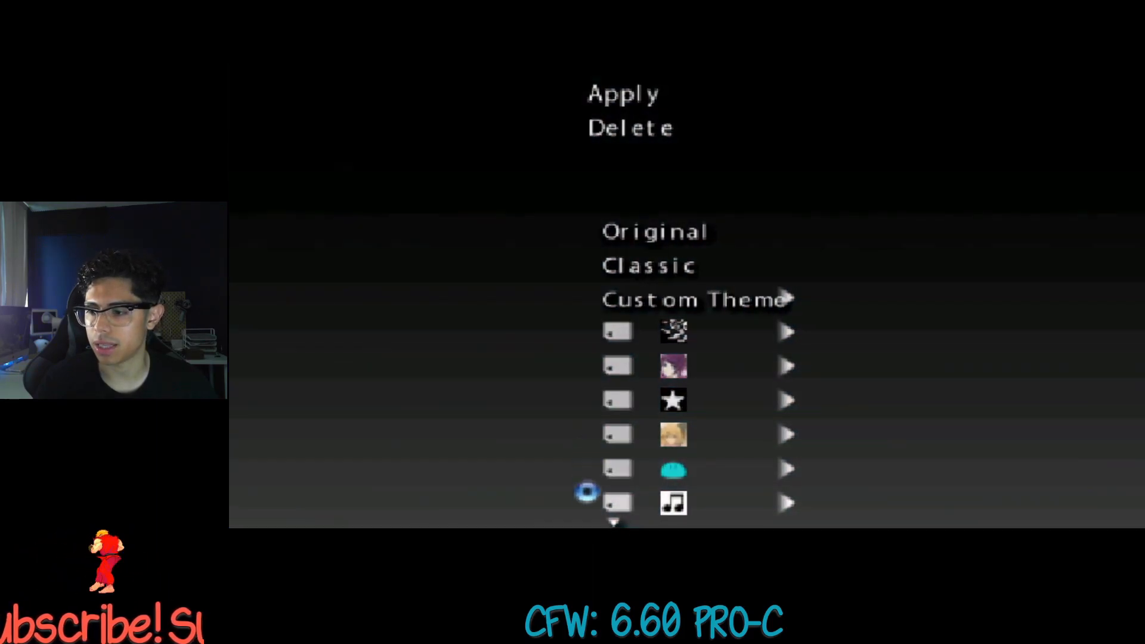
key(Down)
key(Down)
key(Down)
key(Down)
key(Down)
key(Down)
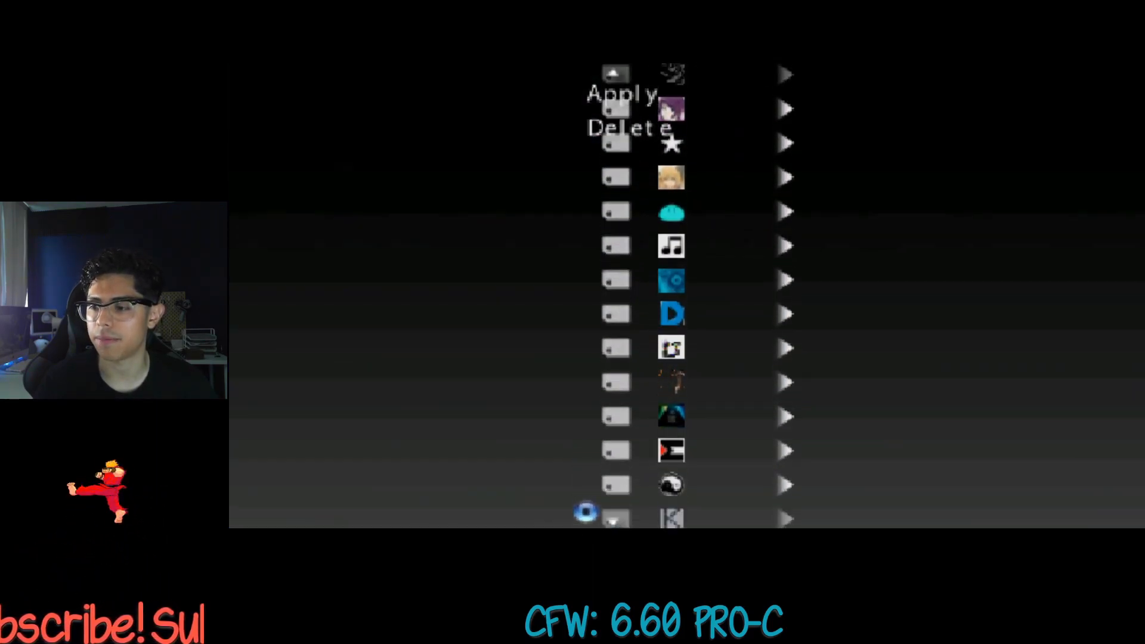
key(Down)
key(Down)
key(Down)
key(Down)
key(Down)
key(Down)
key(Down)
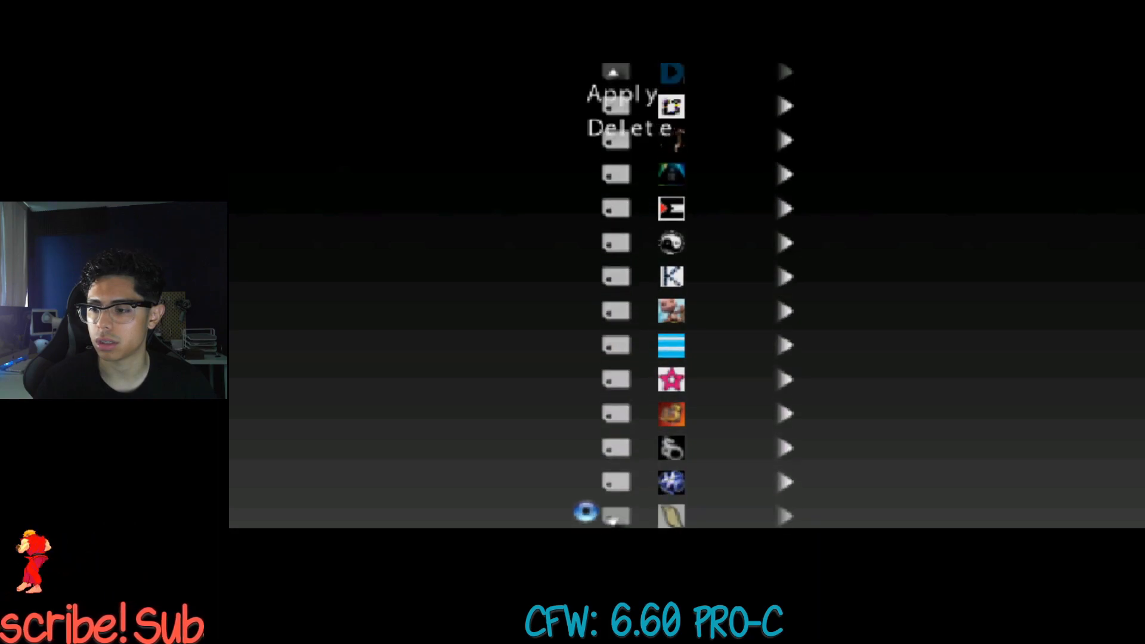
key(Down)
key(Down)
key(Down)
key(Down)
key(Down)
key(Down)
key(Down)
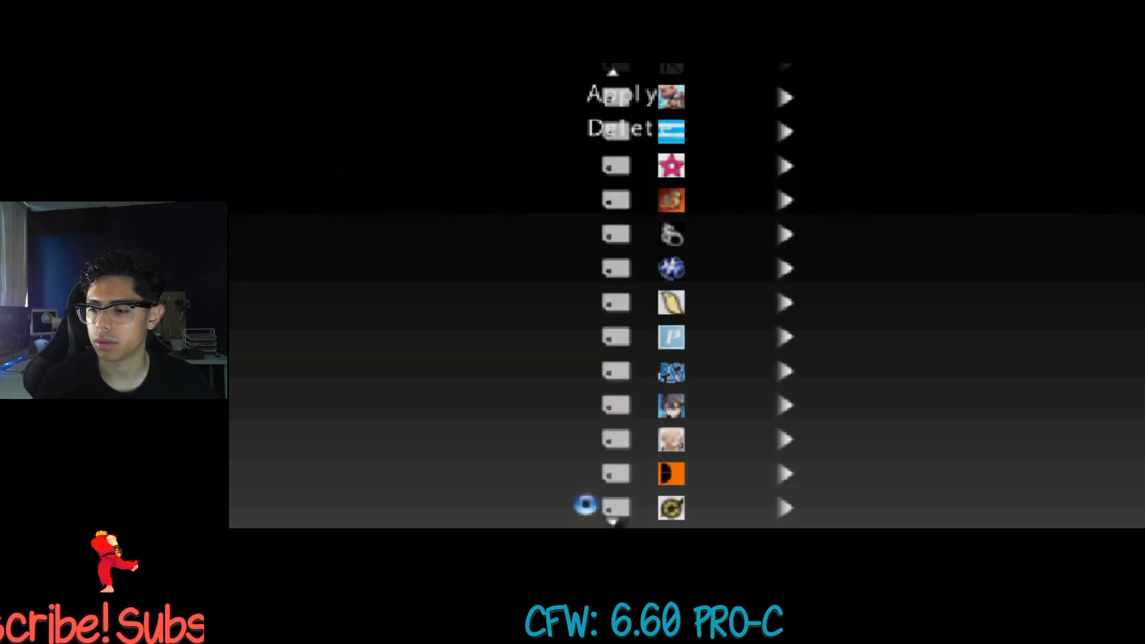
key(Down)
key(Down)
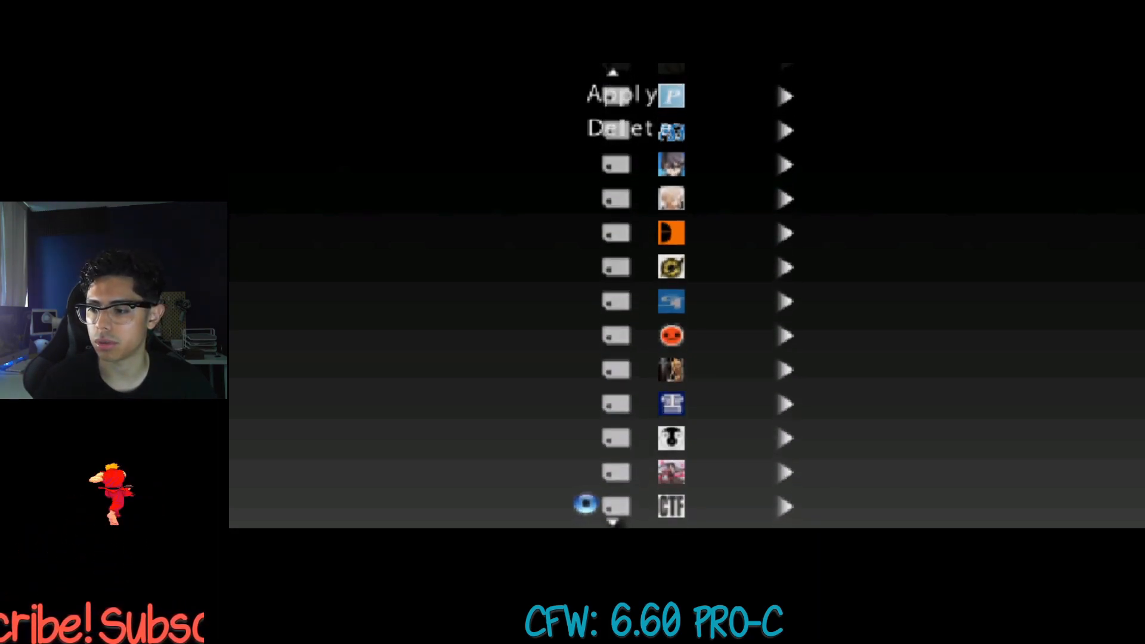
key(Down)
key(Up)
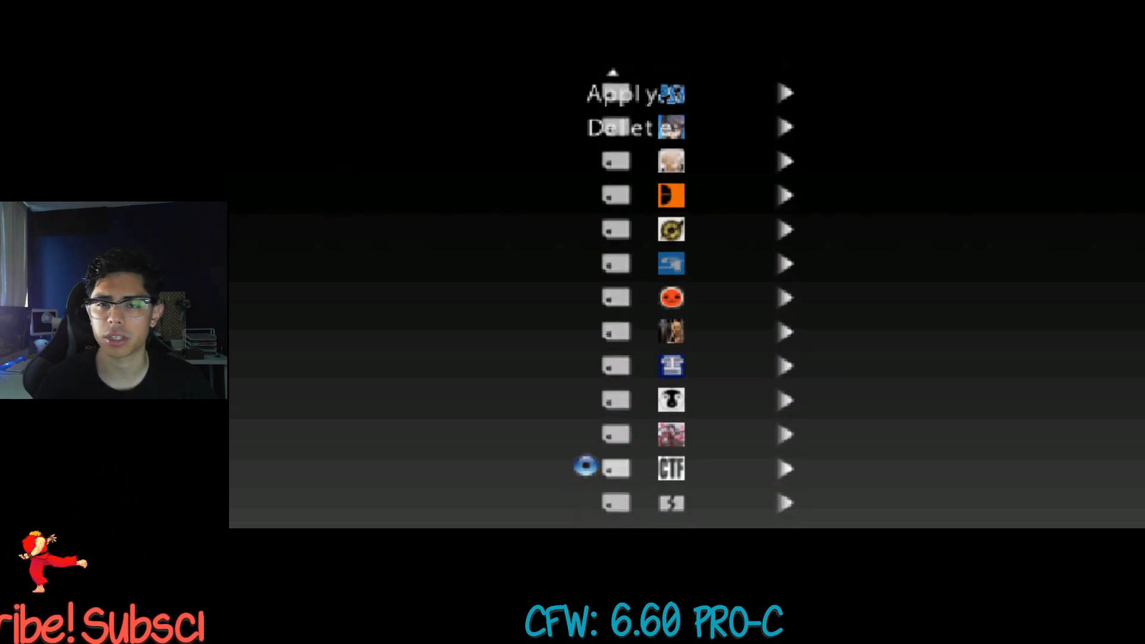
key(Down)
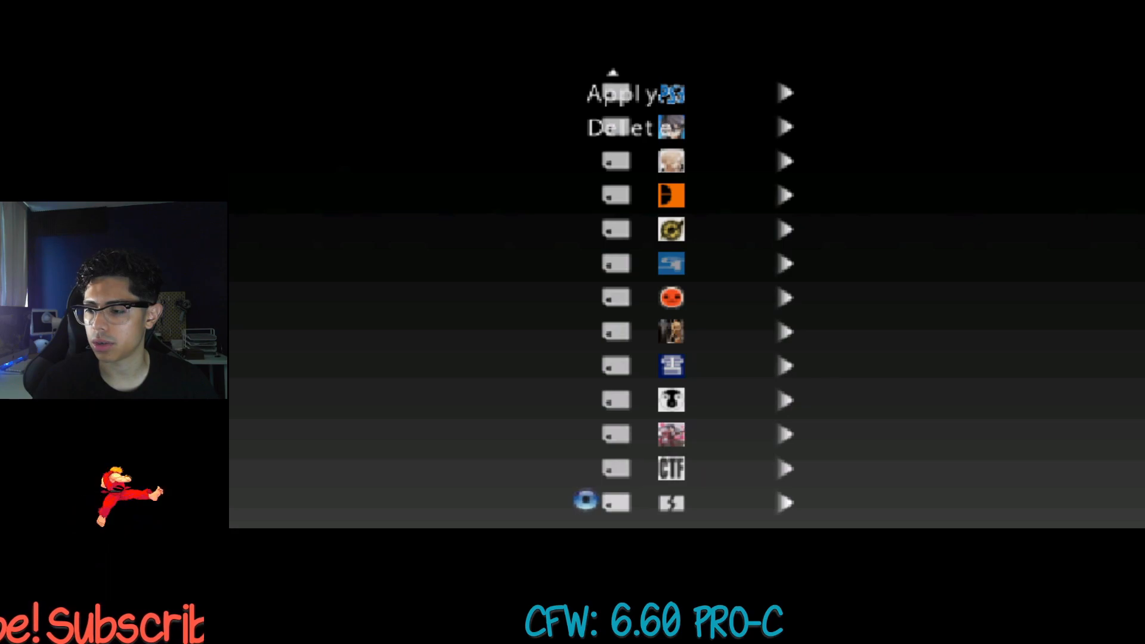
Apply the last custom theme in the list
key(Up)
key(Up)
key(Up)
key(Up)
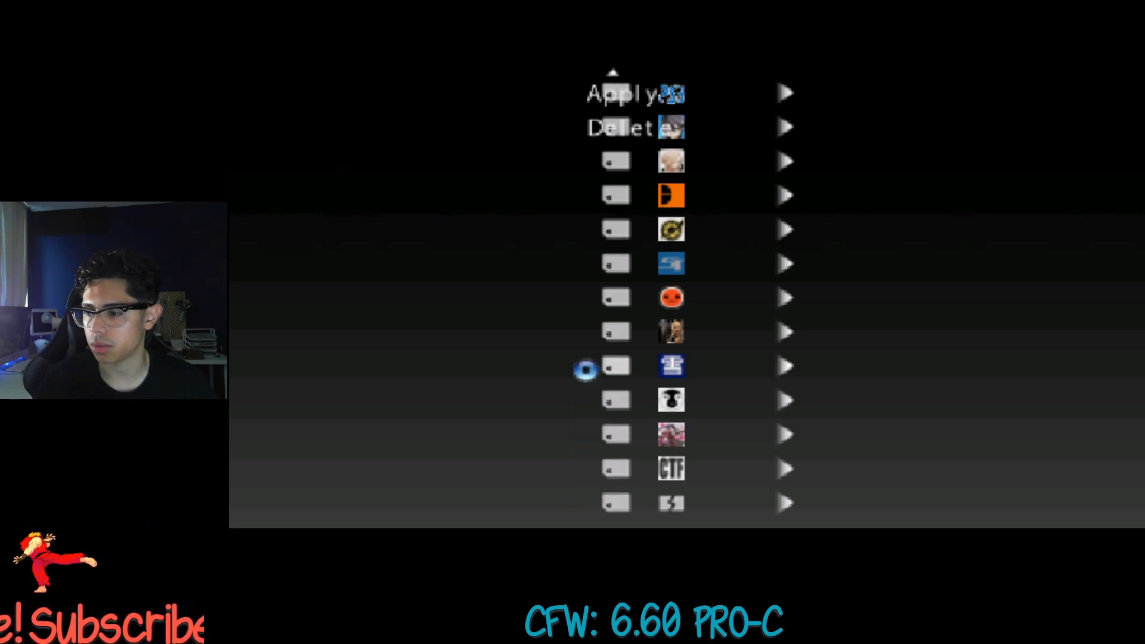
key(Down)
key(Down)
key(Up)
key(Up)
key(Down)
key(Down)
key(Down)
key(Down)
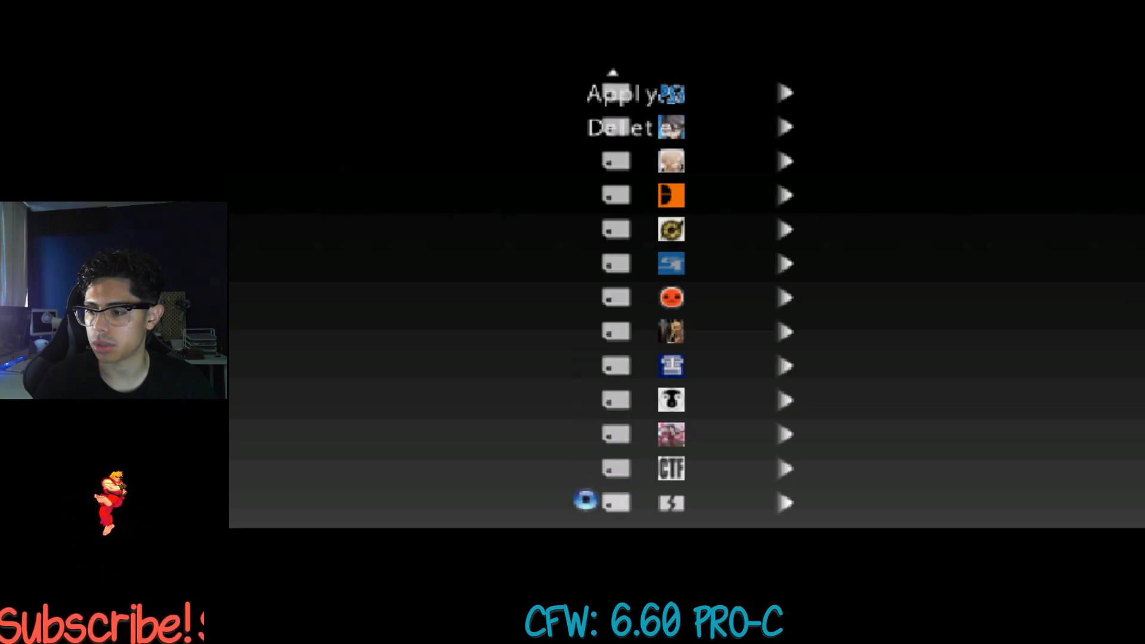
key(Right)
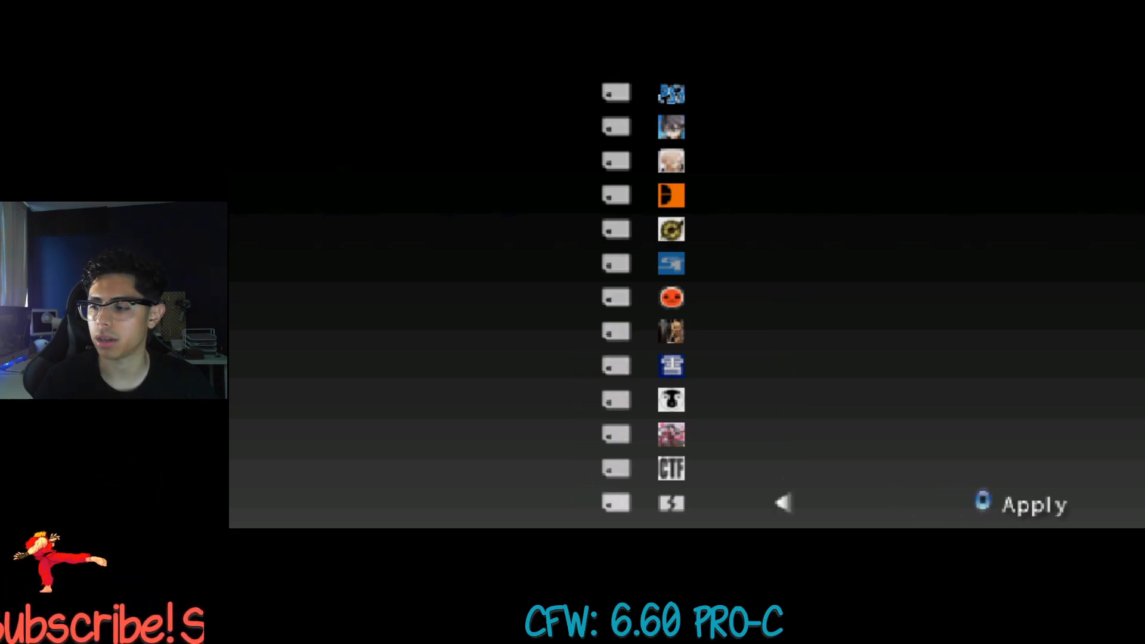
key(Return)
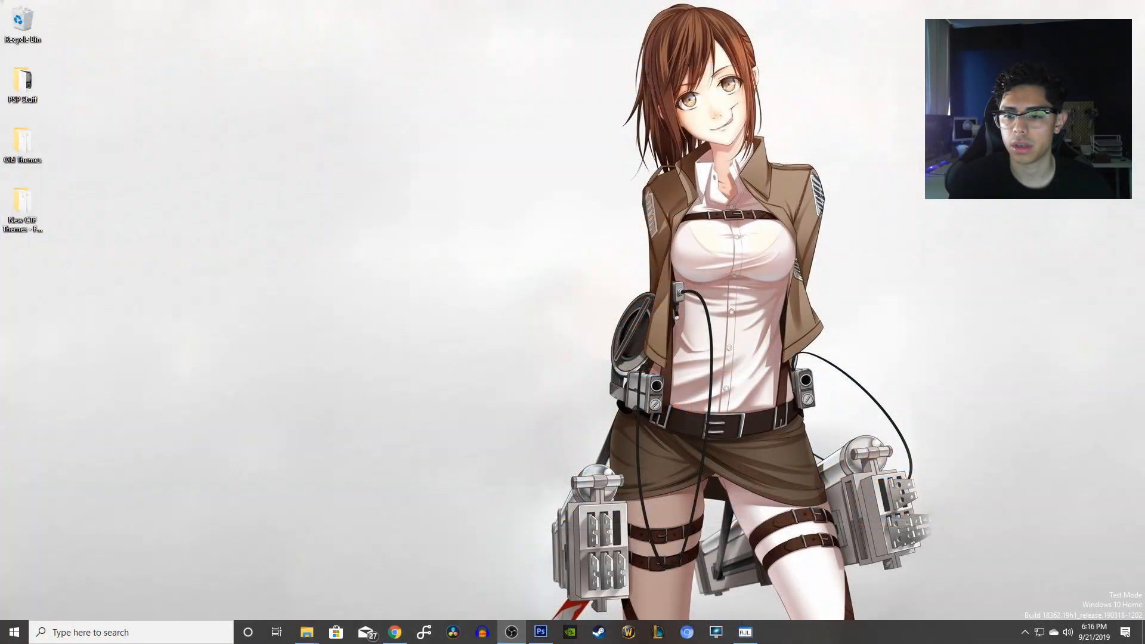
Switch to Chrome and read through the CTFtool GUI v5 beta 3 forum post down to its download links
click(395, 632)
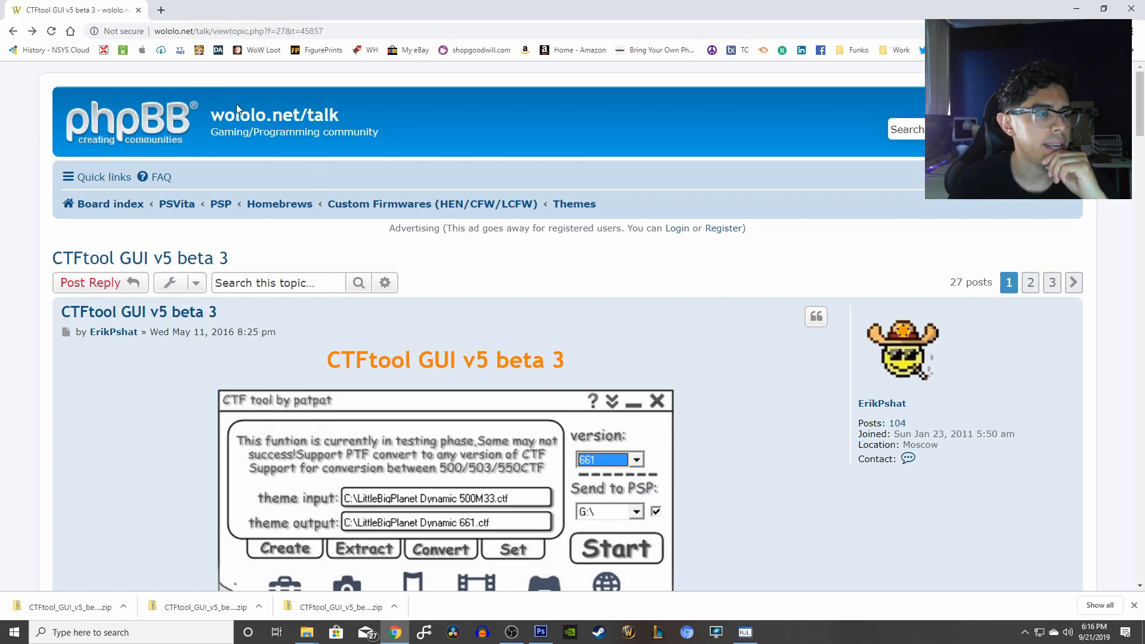
scroll(436, 340, down, 1)
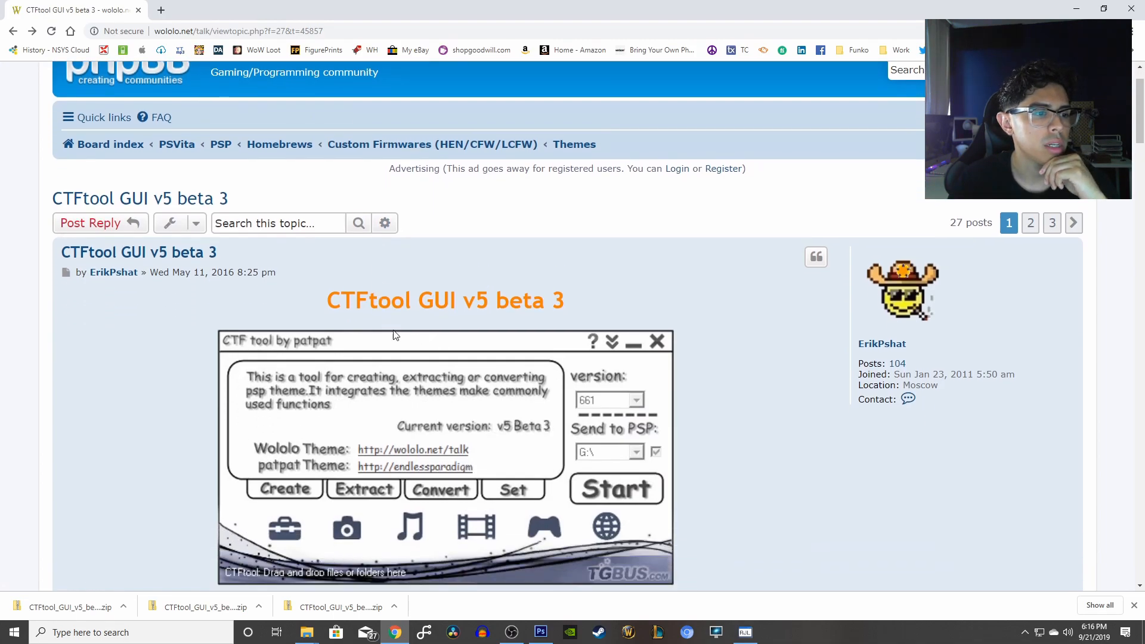
drag(337, 303, 426, 312)
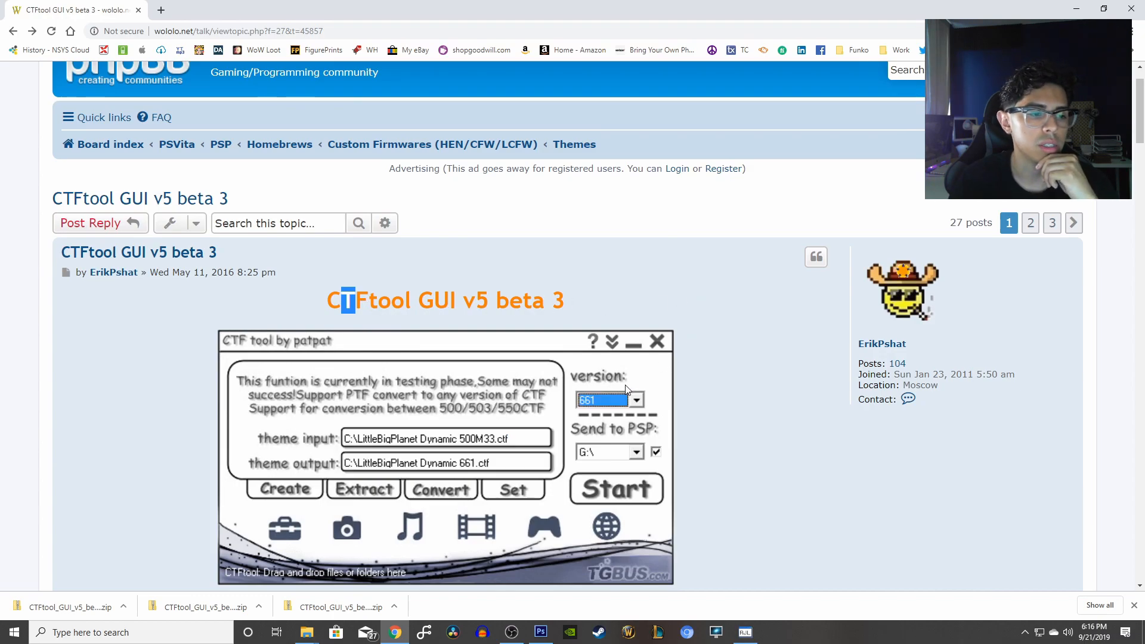
scroll(386, 487, down, 1)
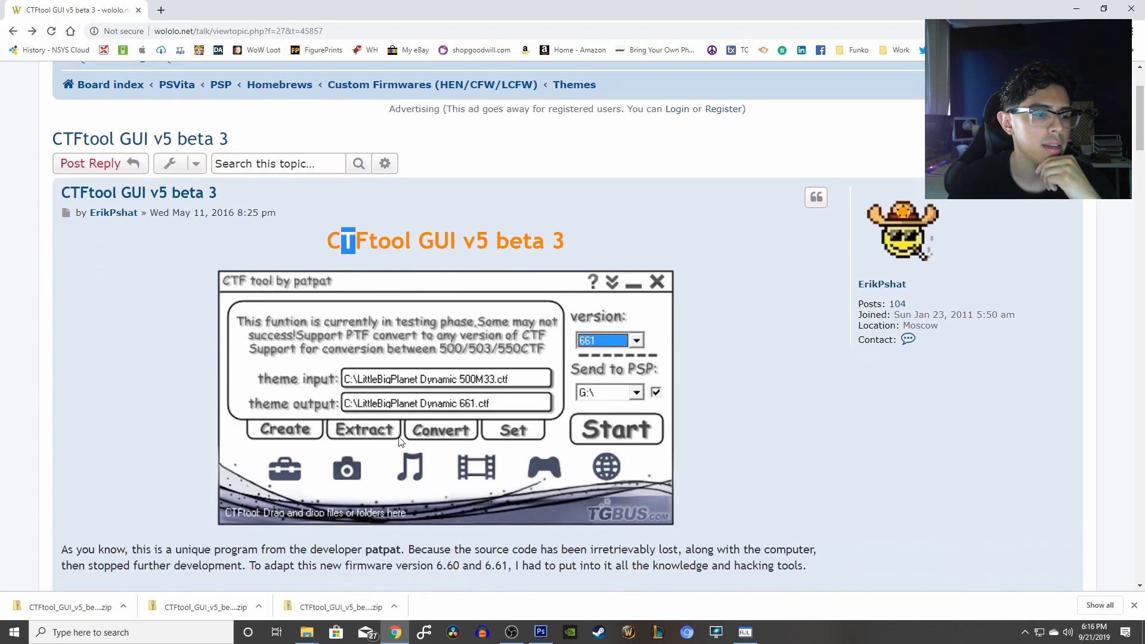
scroll(589, 446, down, 2)
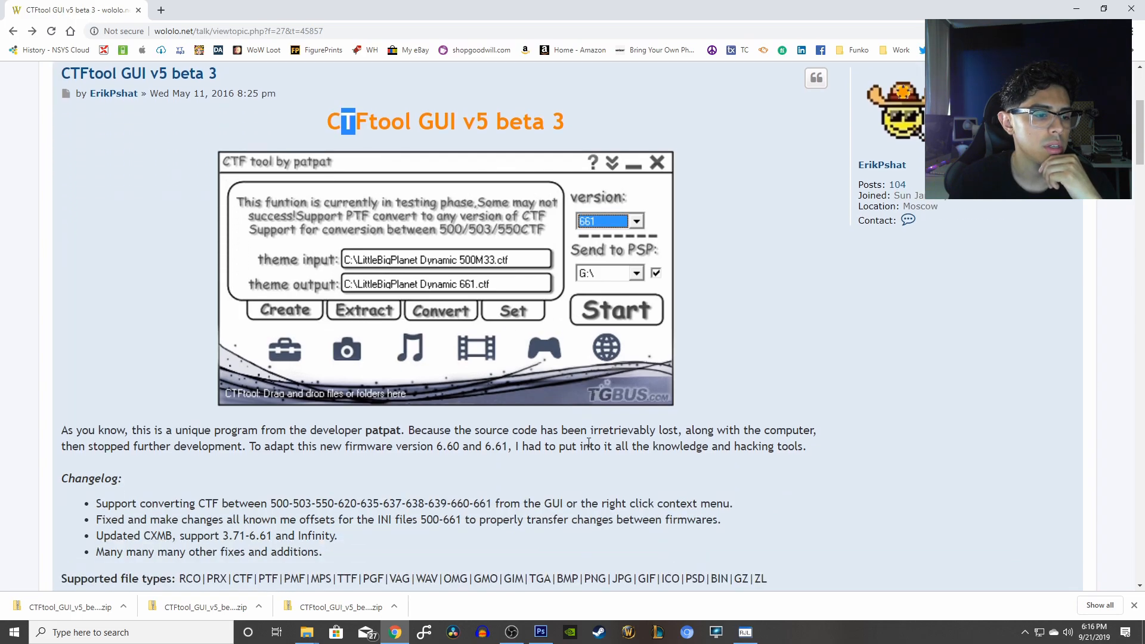
scroll(505, 431, up, 1)
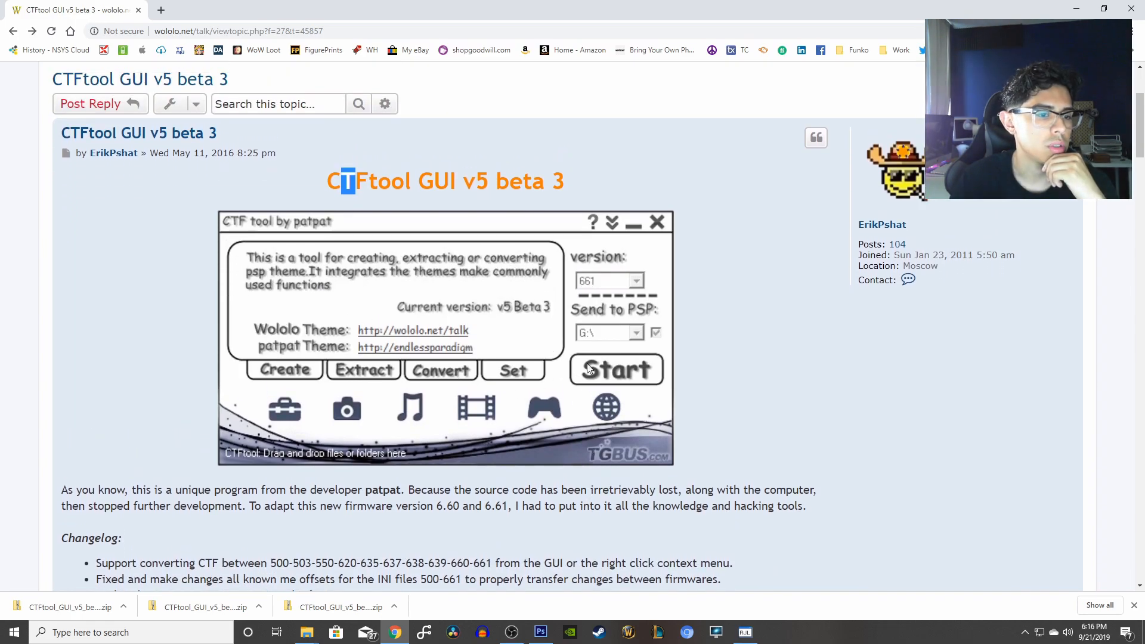
scroll(588, 368, down, 4)
scroll(588, 368, down, 10)
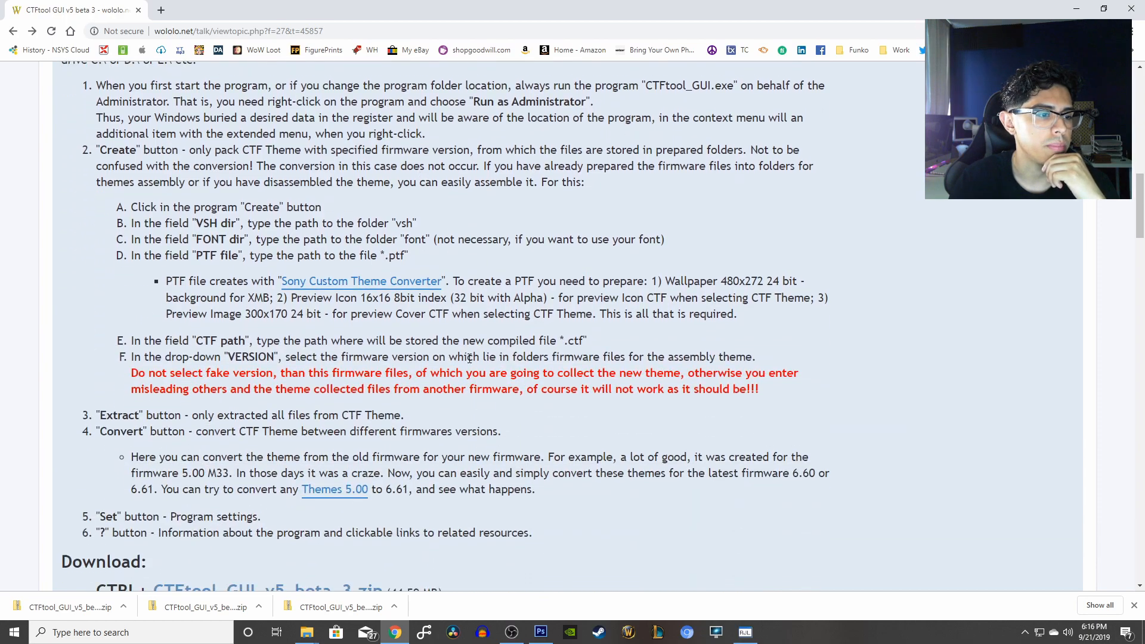
scroll(409, 388, down, 1)
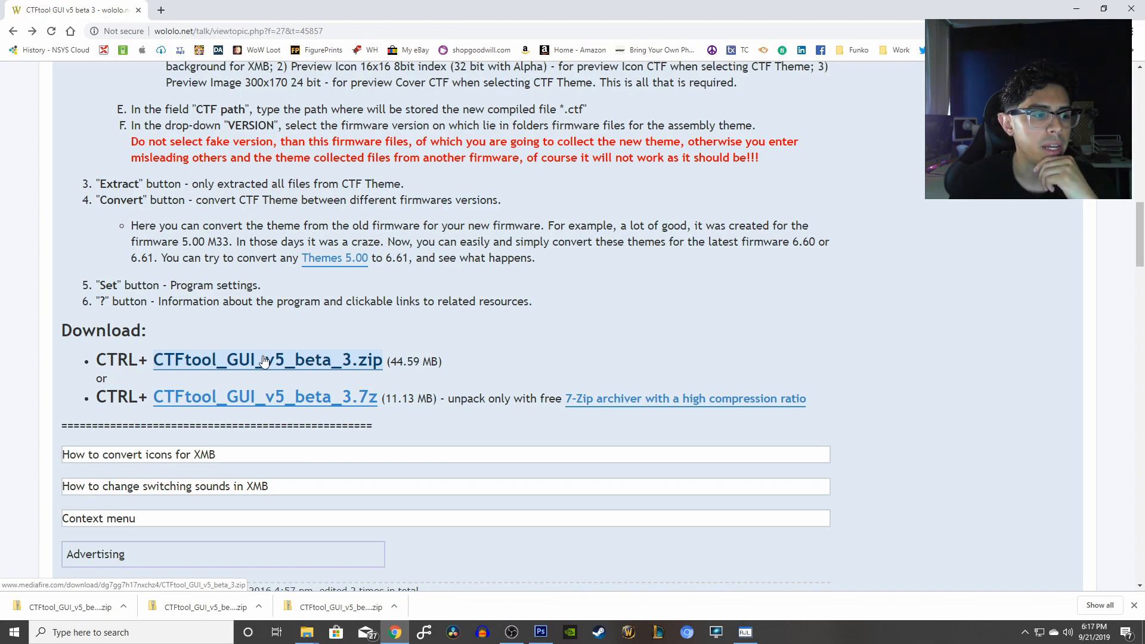
Download CTFtool_GUI_v5_beta_3.zip from the post's MediaFire link and show the downloaded file in its folder
click(265, 360)
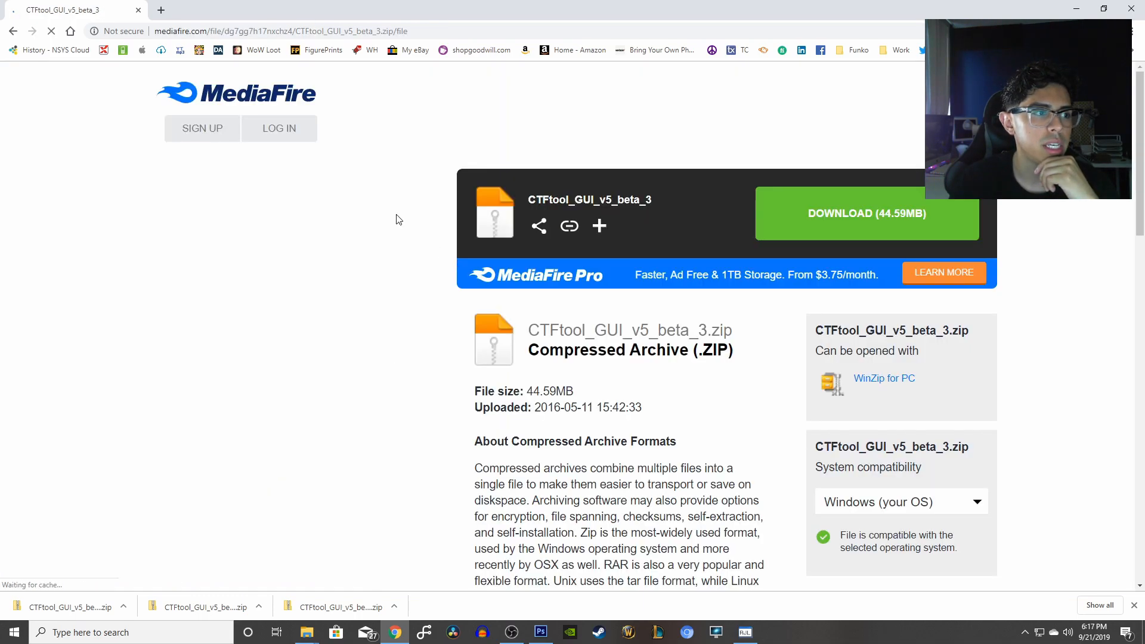
click(872, 230)
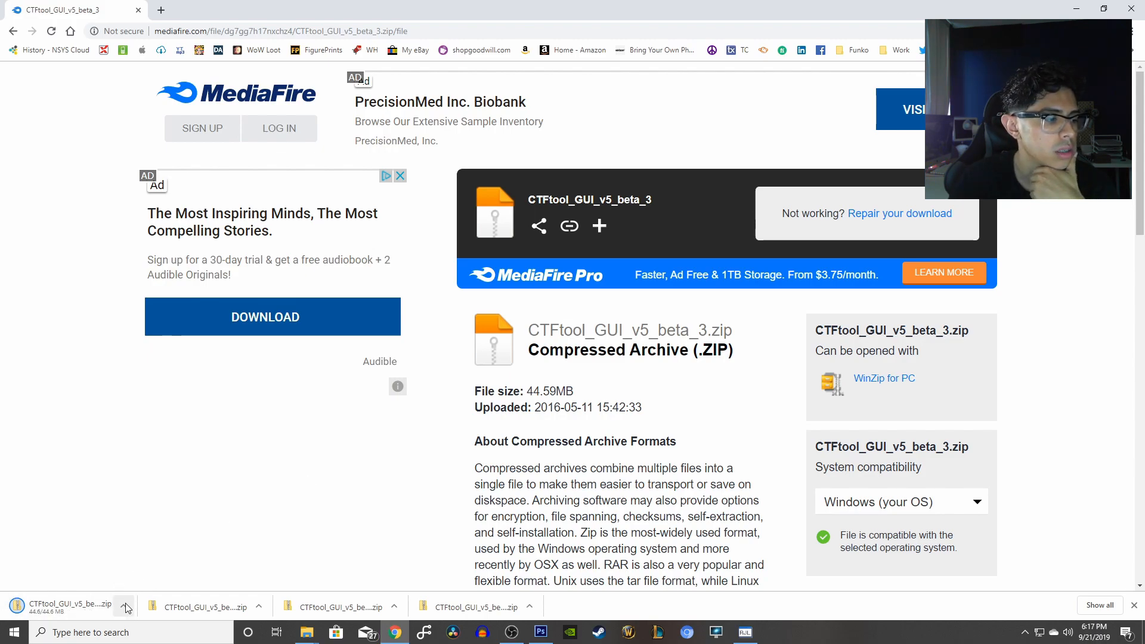
click(124, 608)
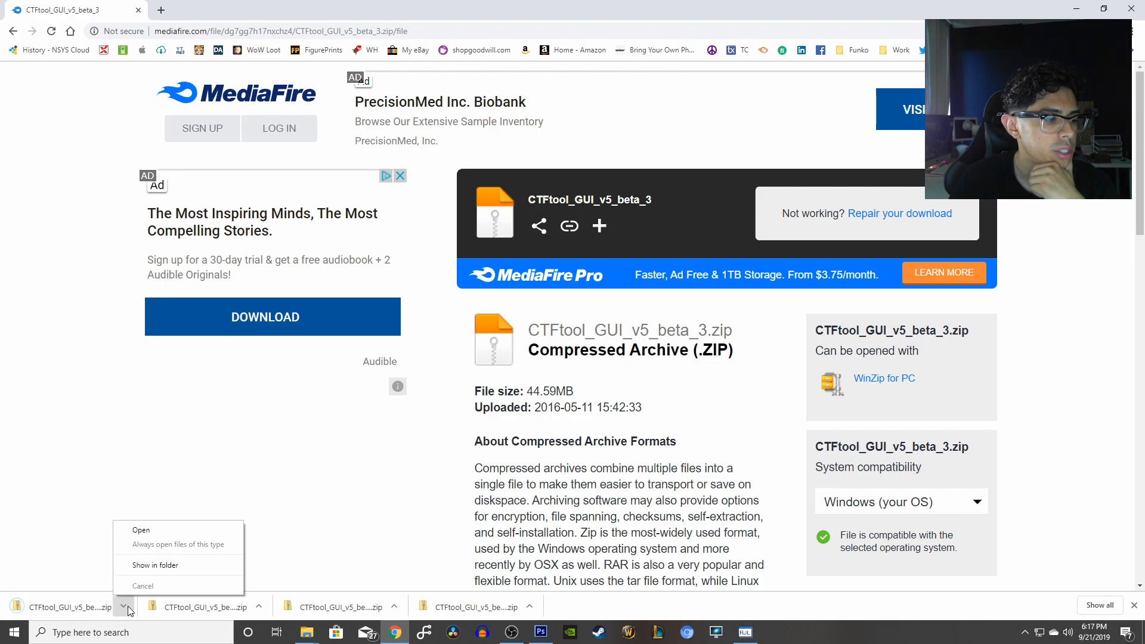
click(160, 566)
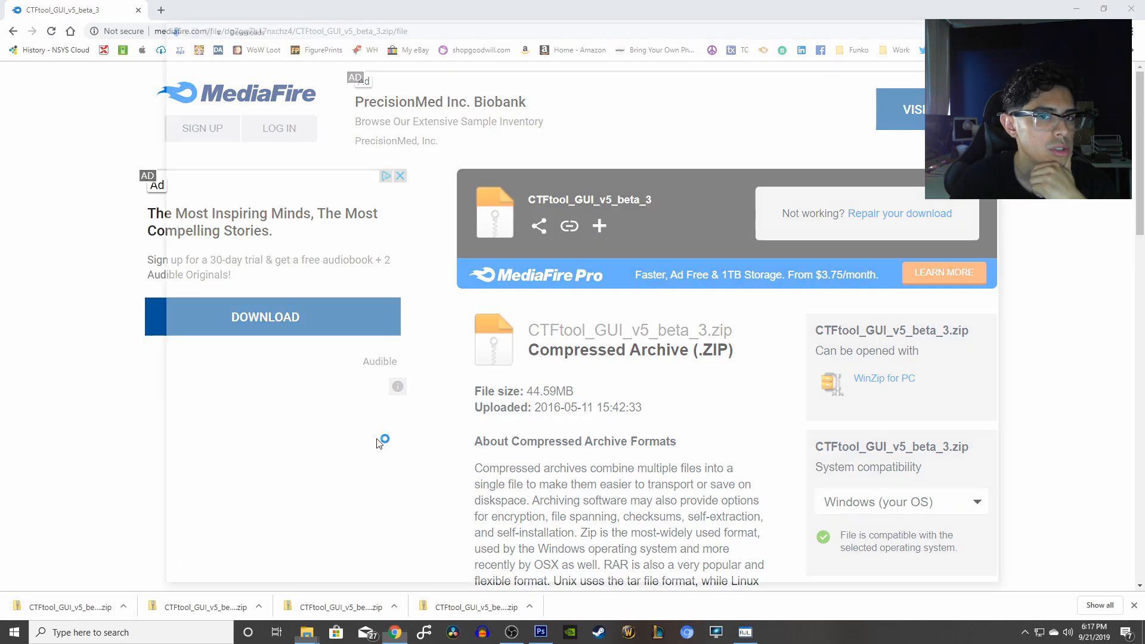
click(1075, 12)
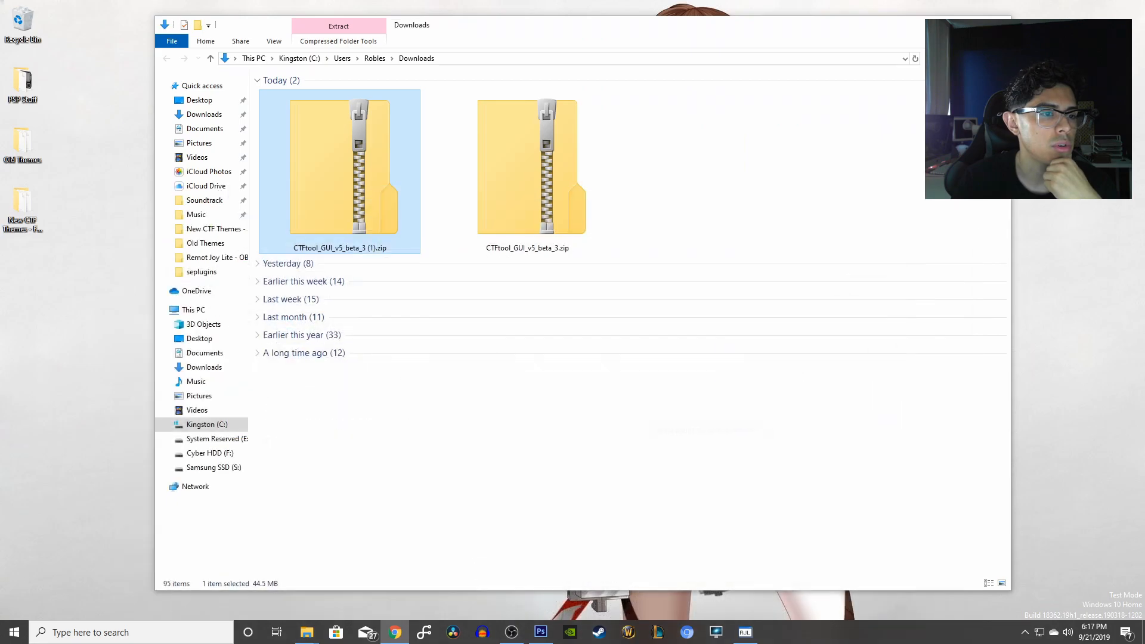
Delete the older CTFtool_GUI_v5_beta_3.zip from the Downloads folder
click(561, 216)
key(Delete)
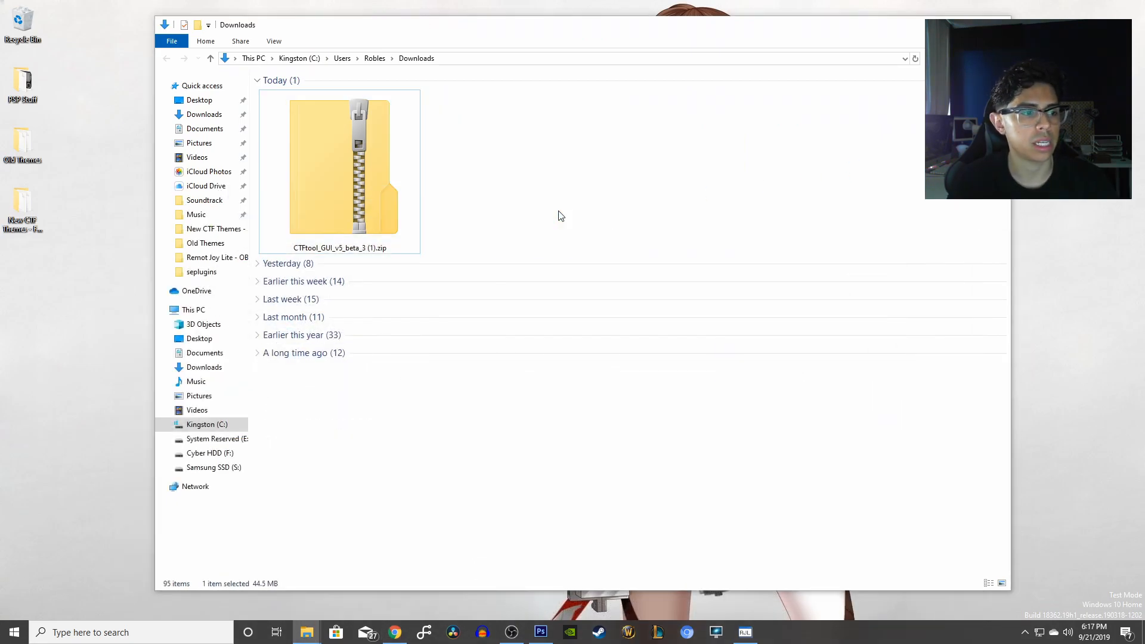
click(370, 186)
click(425, 152)
Extract CTFtool_GUI_v5_beta_3 (1).zip with 7-Zip into the Documents folder
click(343, 168)
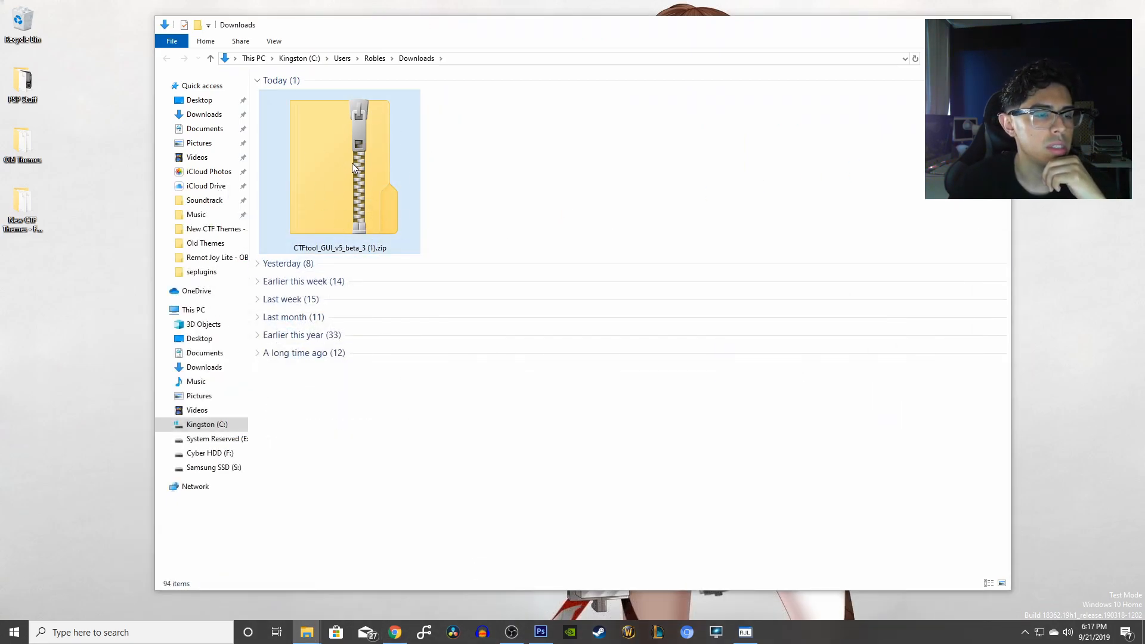
right_click(356, 166)
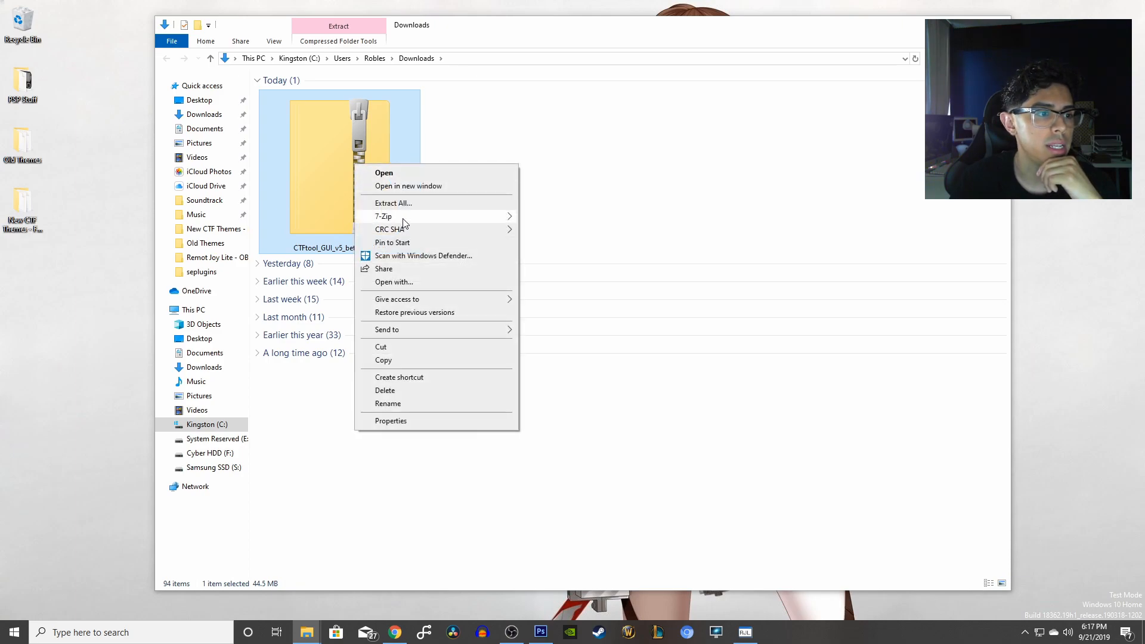
mouse_move(403, 218)
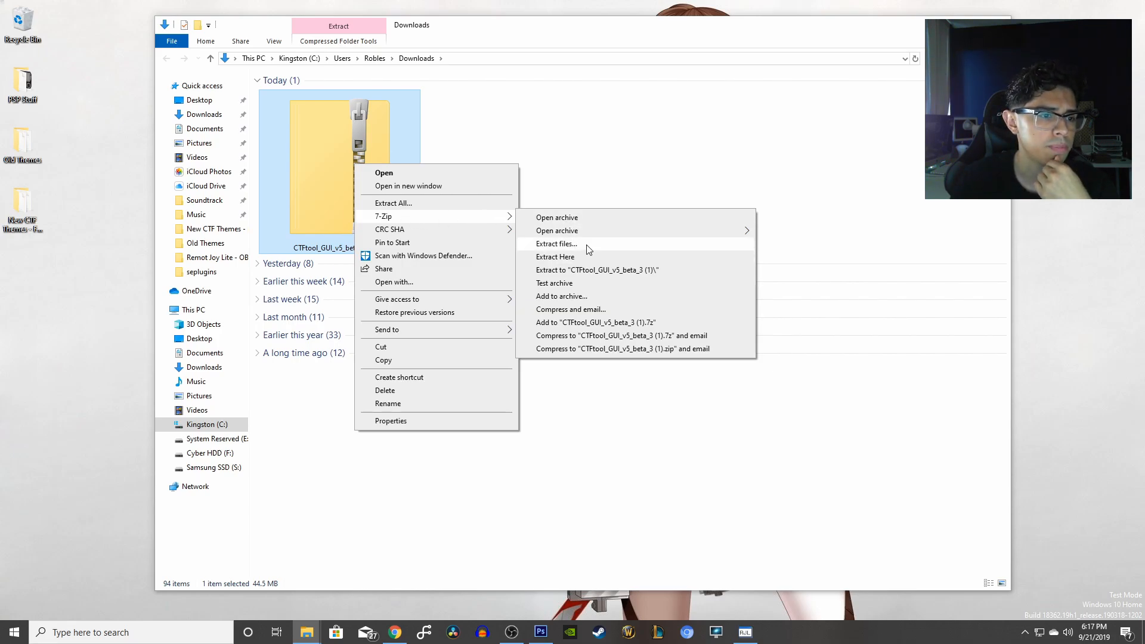
click(557, 244)
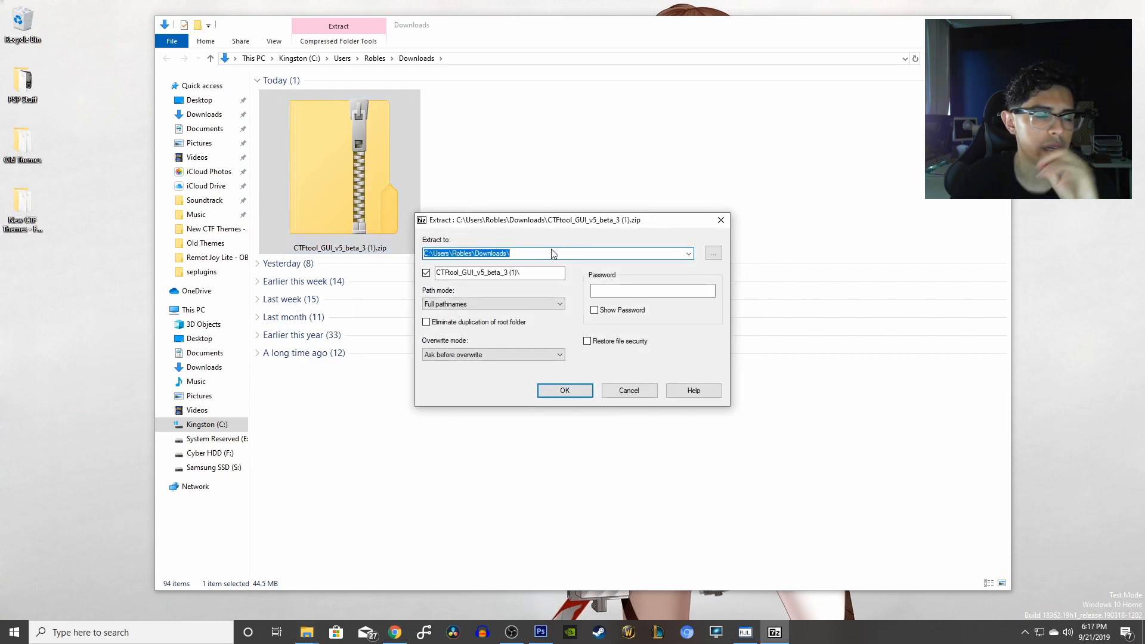
click(714, 254)
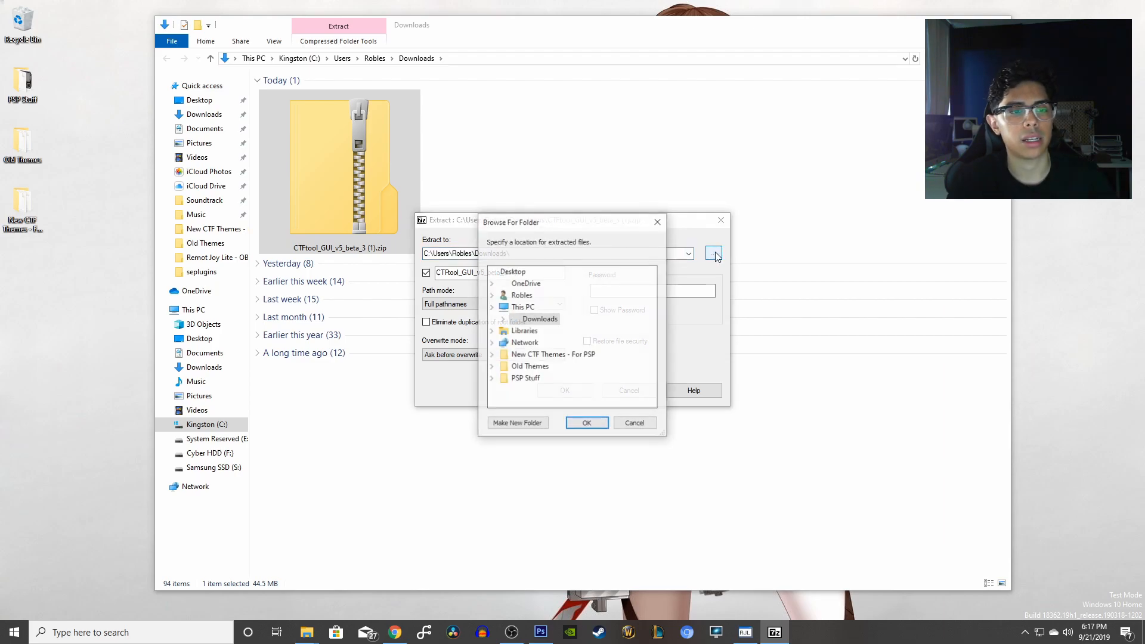
double_click(540, 342)
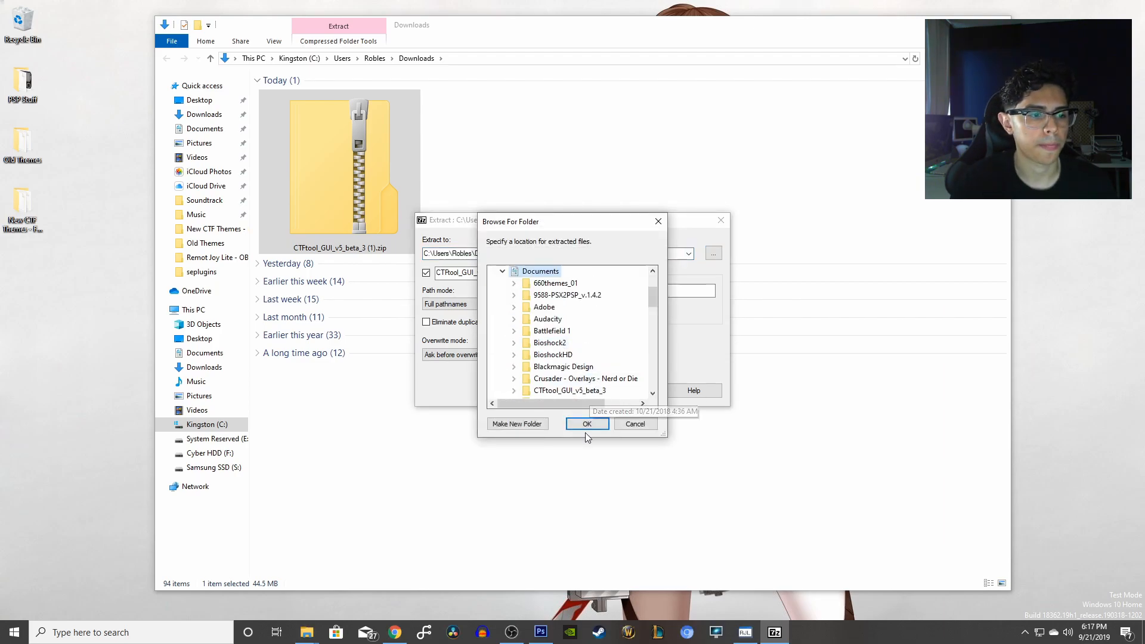
click(589, 425)
click(565, 391)
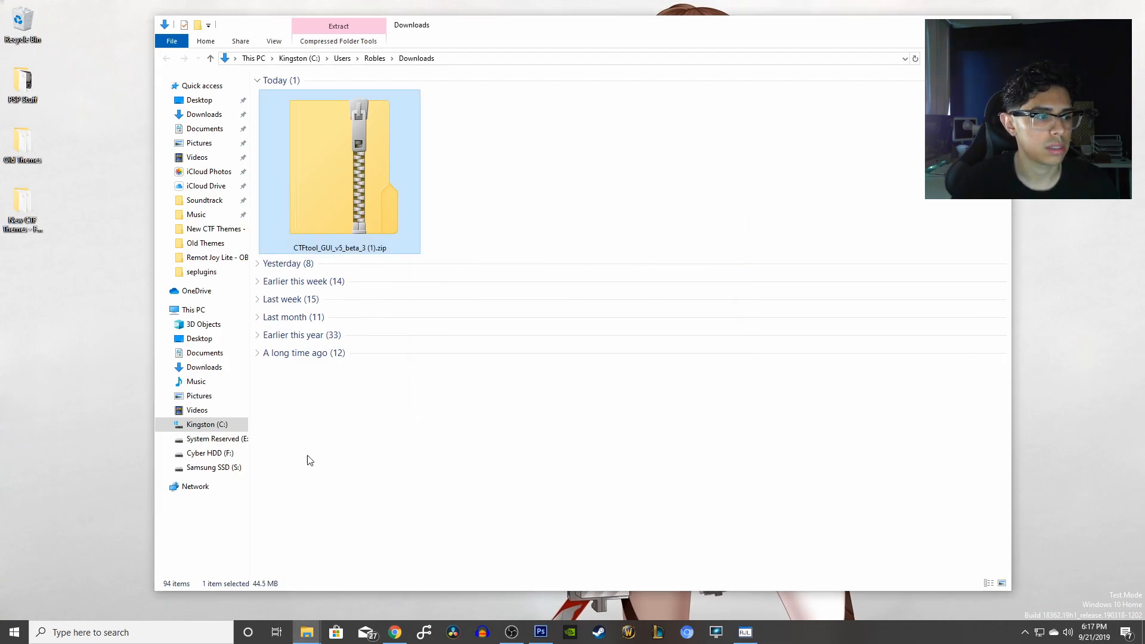
Delete the older CTFtool_GUI_v5_beta_3 folder from Documents
click(238, 353)
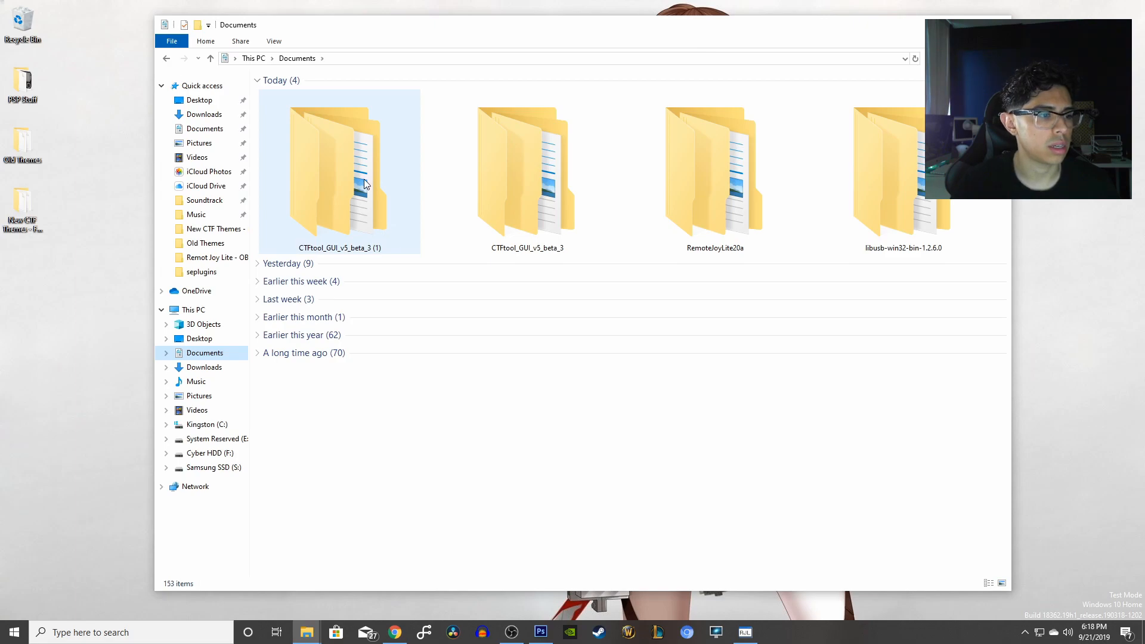
click(533, 180)
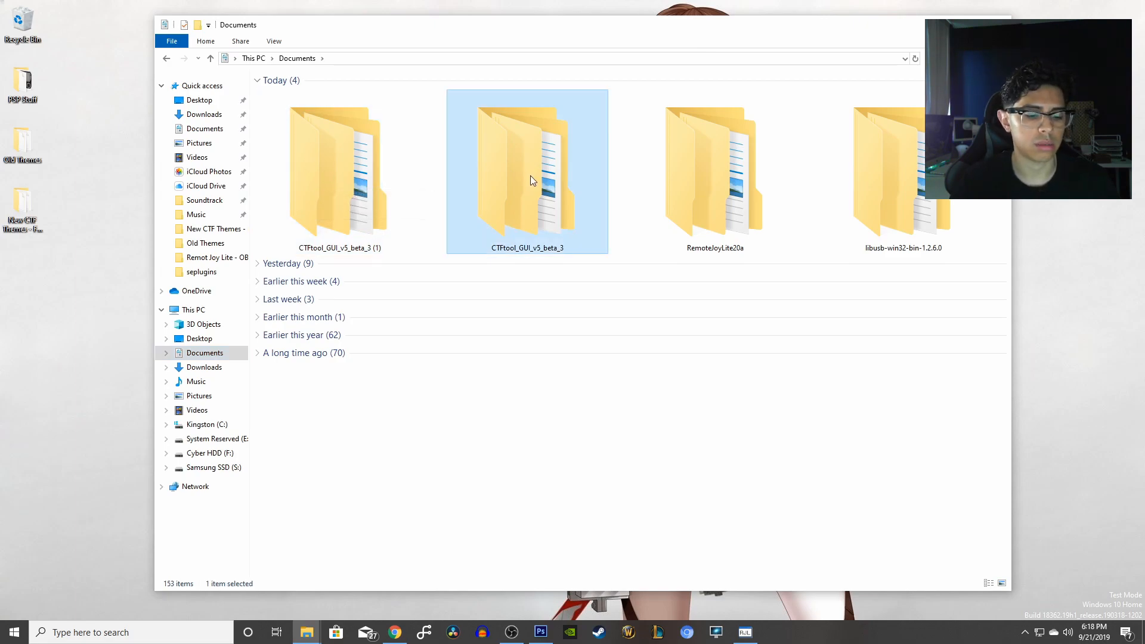
key(Delete)
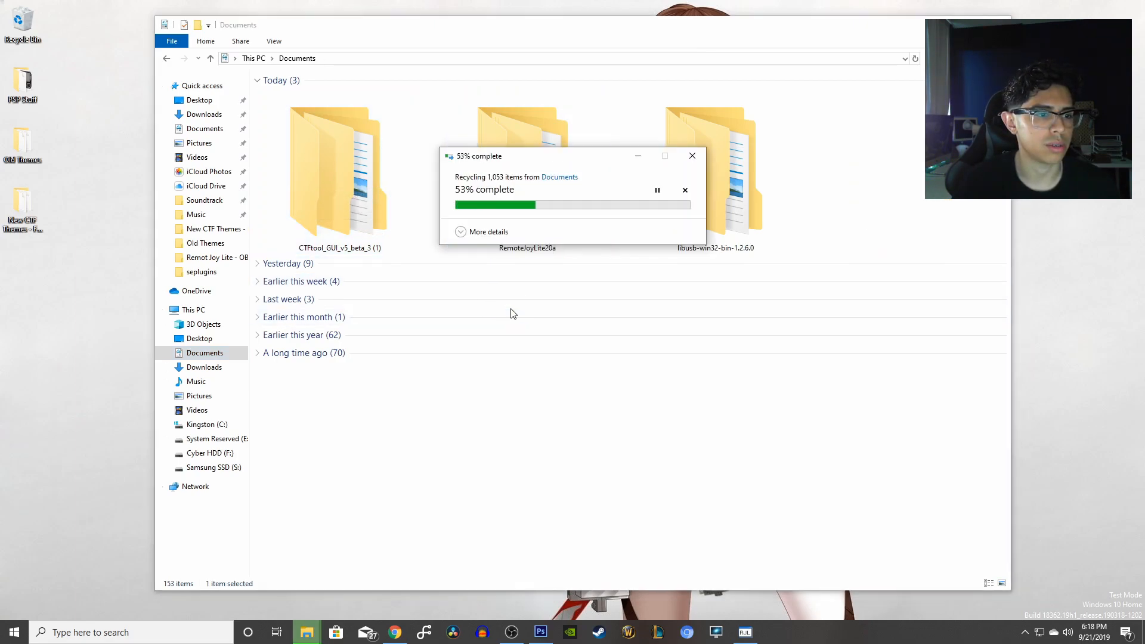
Open the CTFtoolGUI folder inside CTFtool_GUI_v5_beta_3 (1), showing the contents of both folders as extra large icons
click(372, 192)
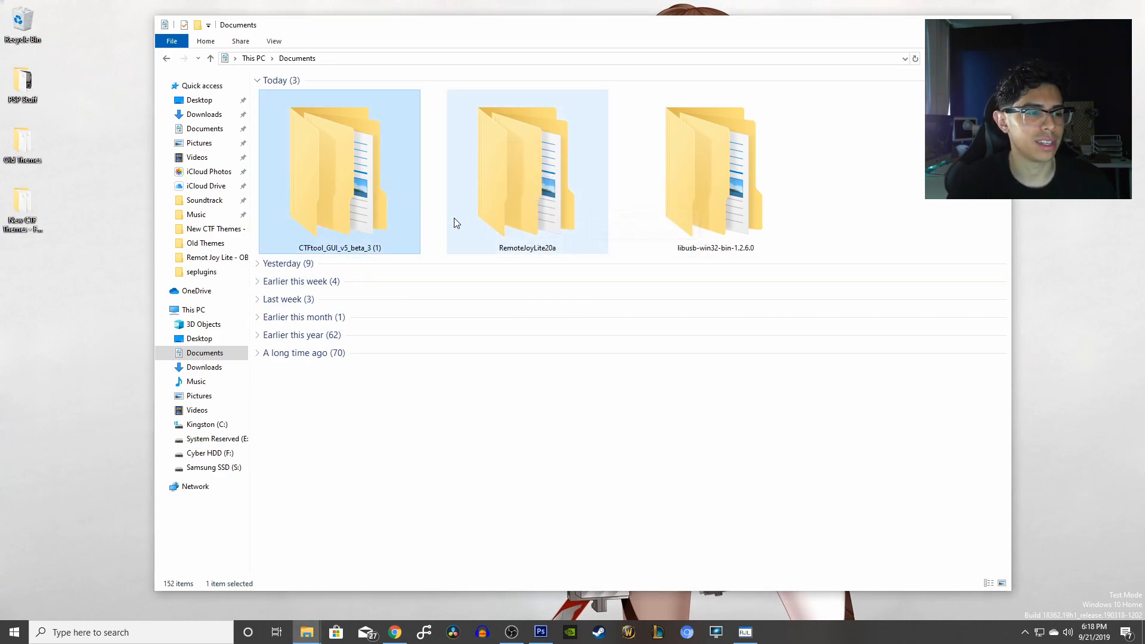
double_click(349, 195)
right_click(336, 113)
mouse_move(366, 121)
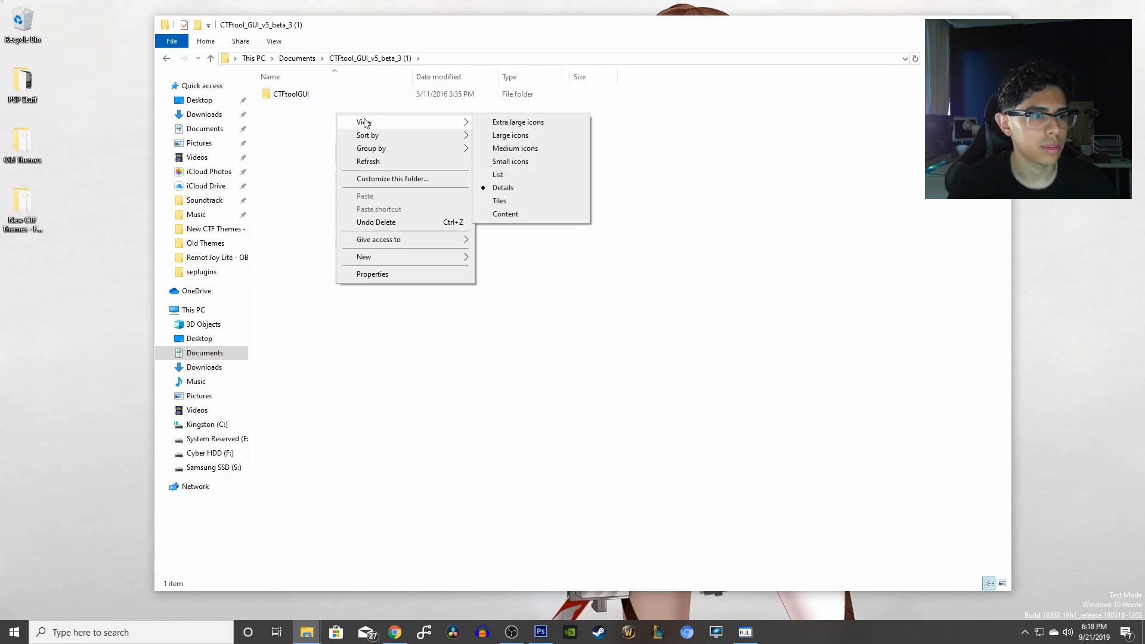
click(492, 123)
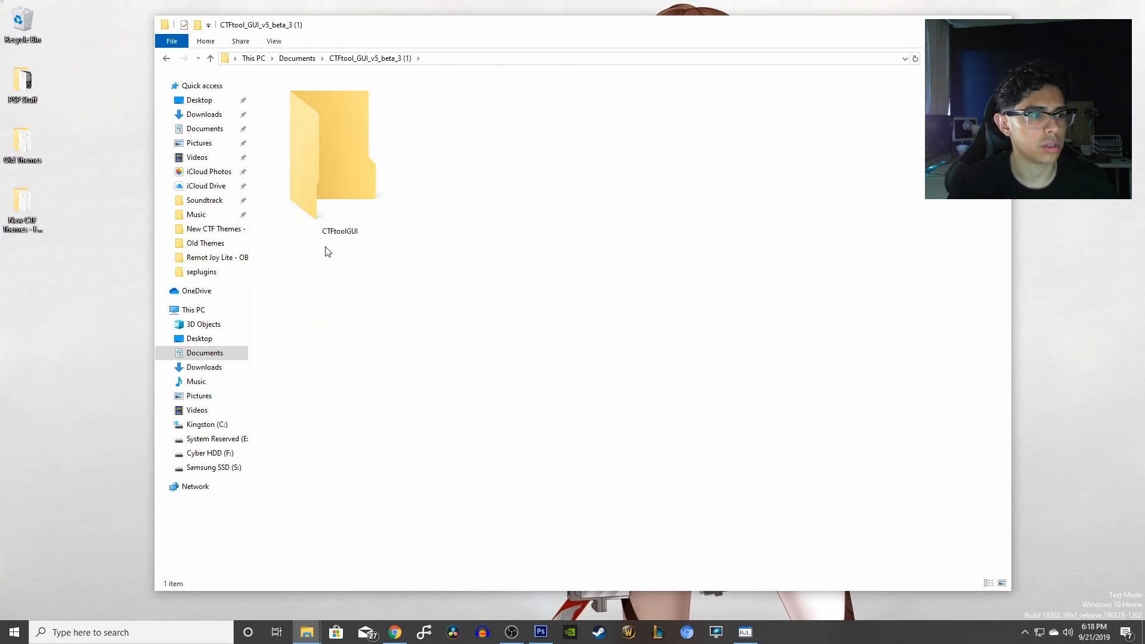
double_click(376, 239)
right_click(385, 180)
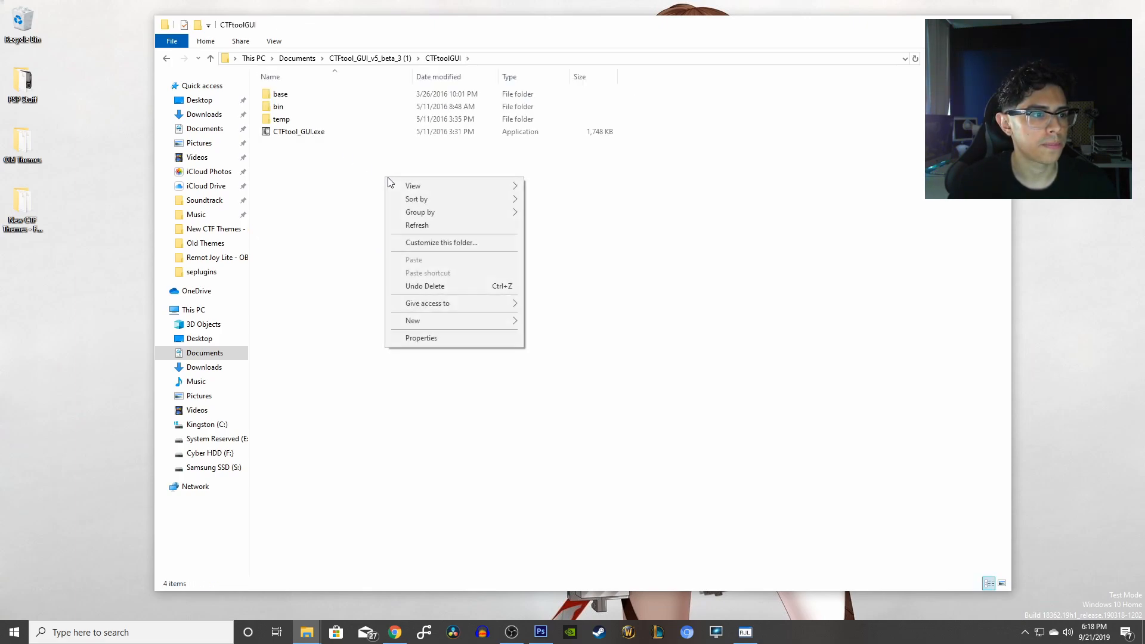
click(565, 185)
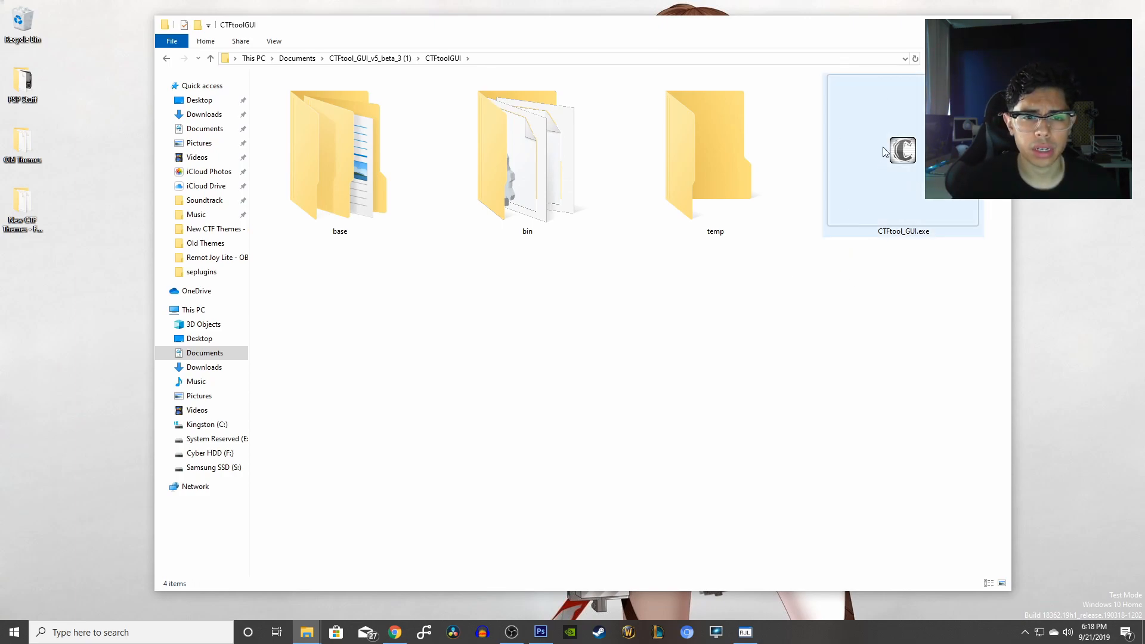
Run CTFtool_GUI.exe as administrator, accept its file type and shell menu registration, and clear the folder window away from the tool
click(901, 164)
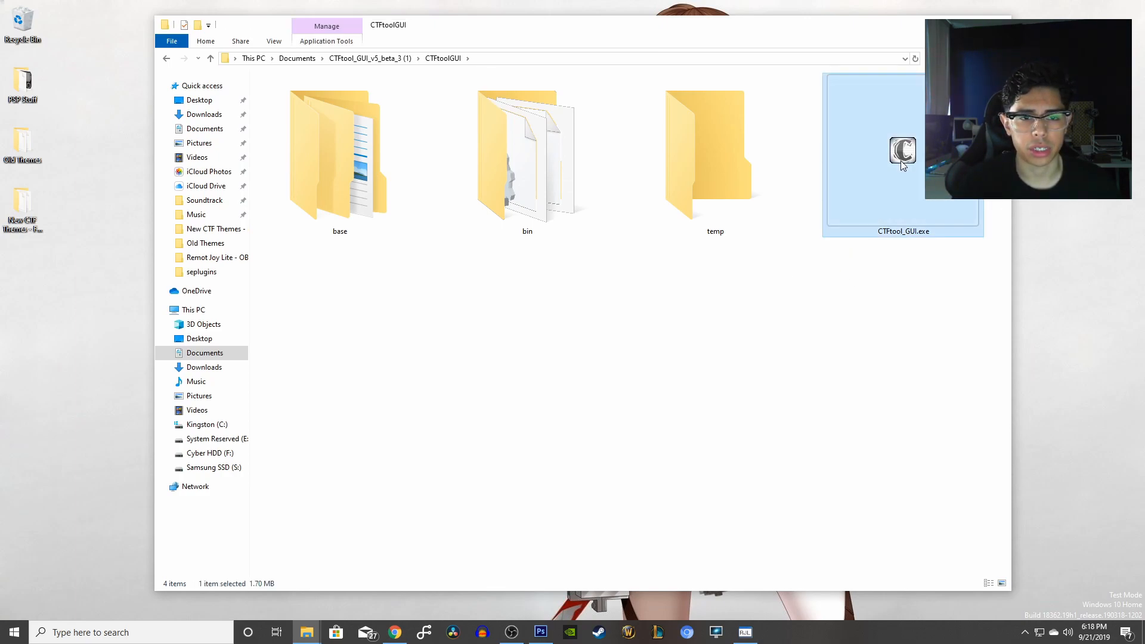
right_click(902, 164)
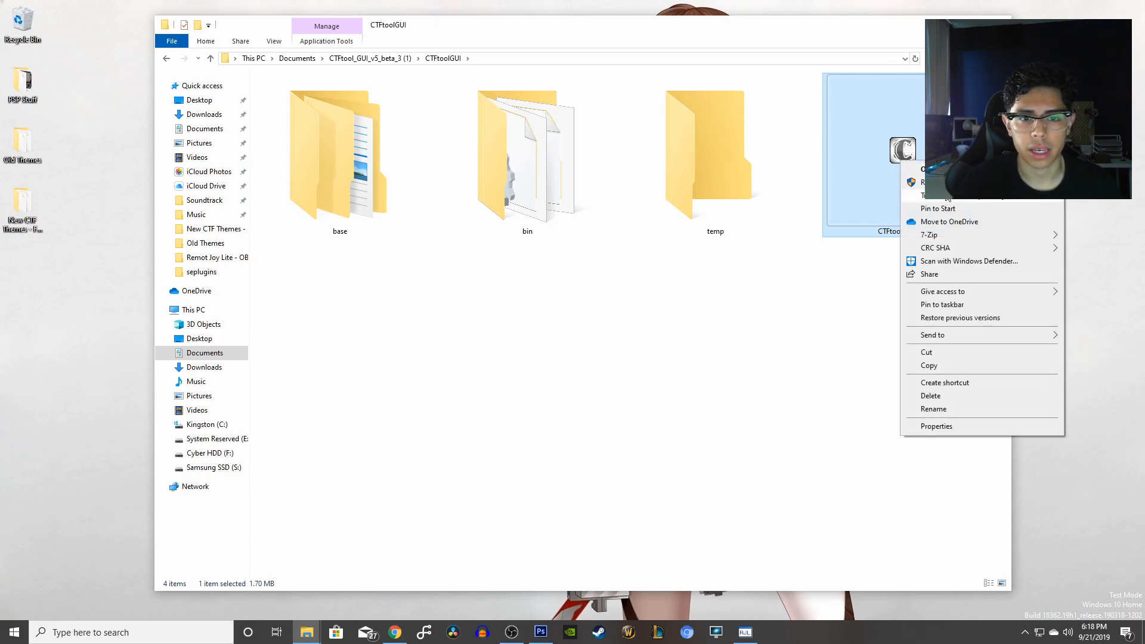
click(953, 182)
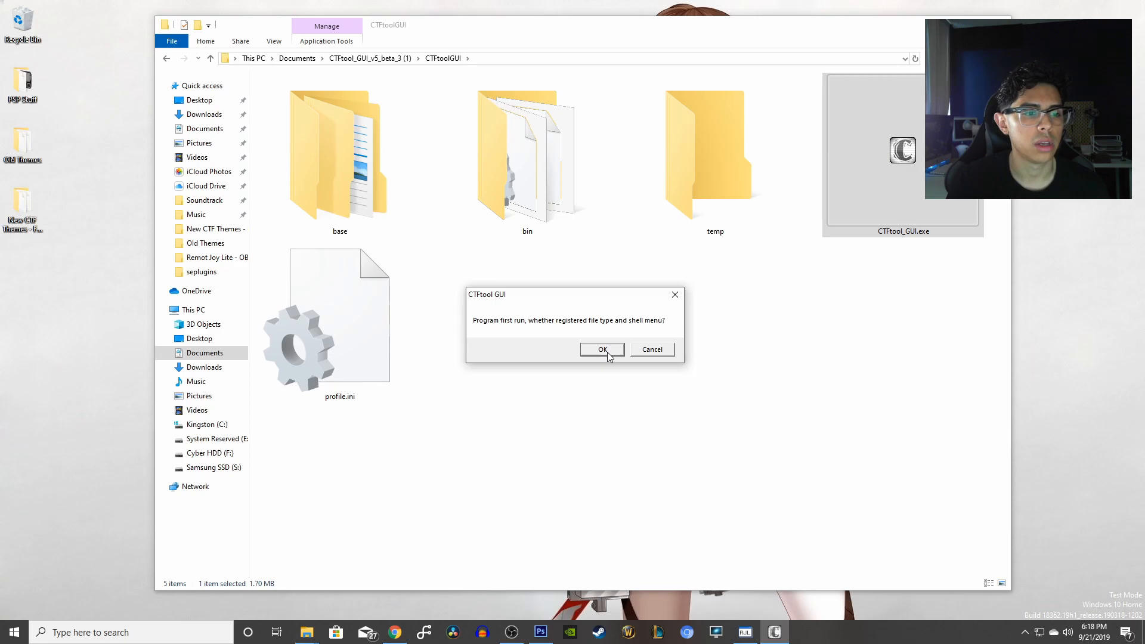
click(607, 353)
click(944, 25)
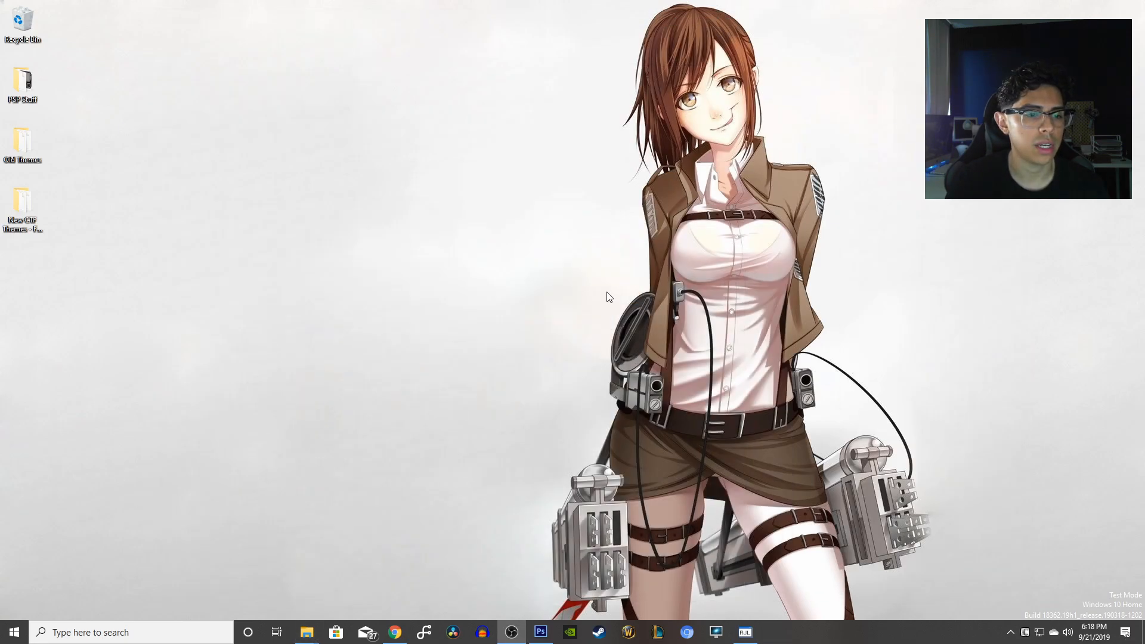
drag(594, 253, 474, 146)
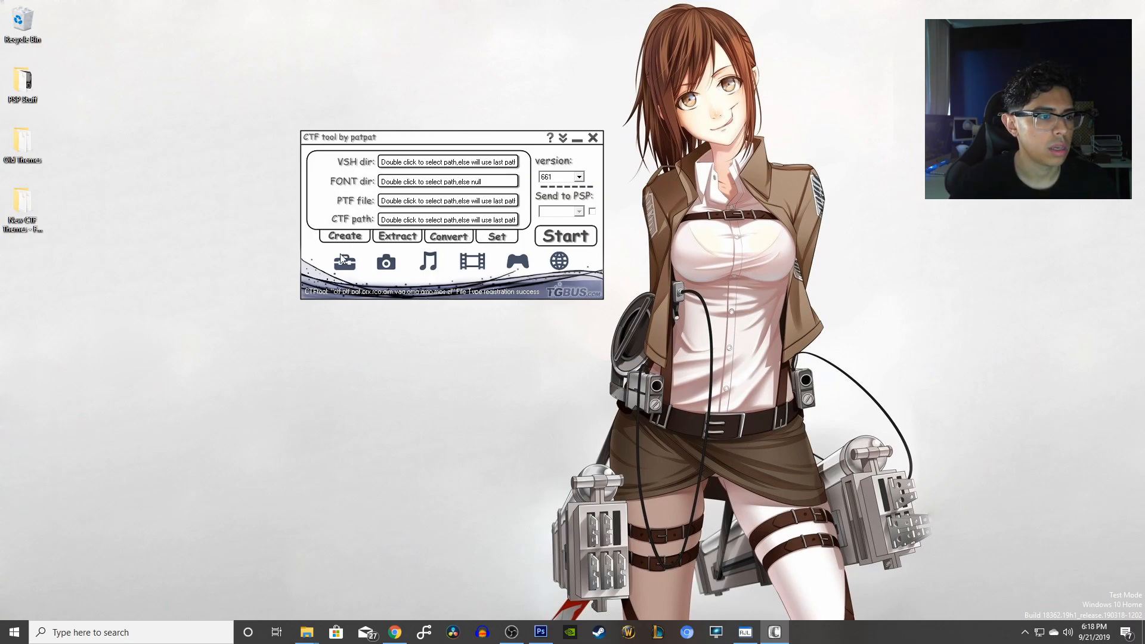
In the tool's Convert mode, choose Windows XP v5.00.ctf from the desktop's Old Themes folder as the theme input
click(453, 242)
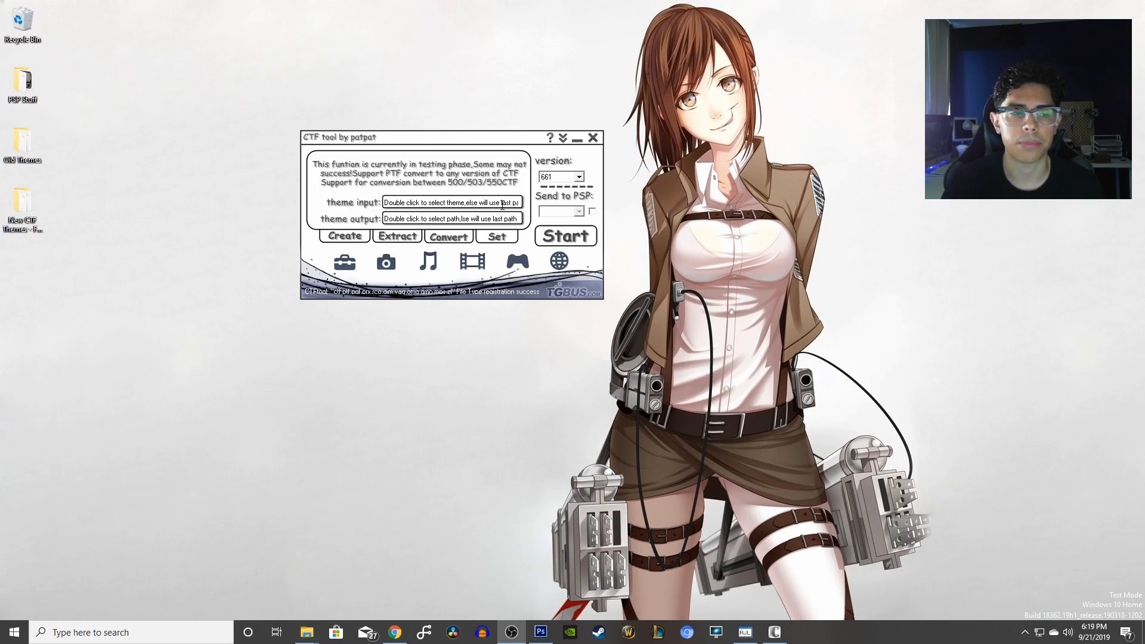
click(461, 203)
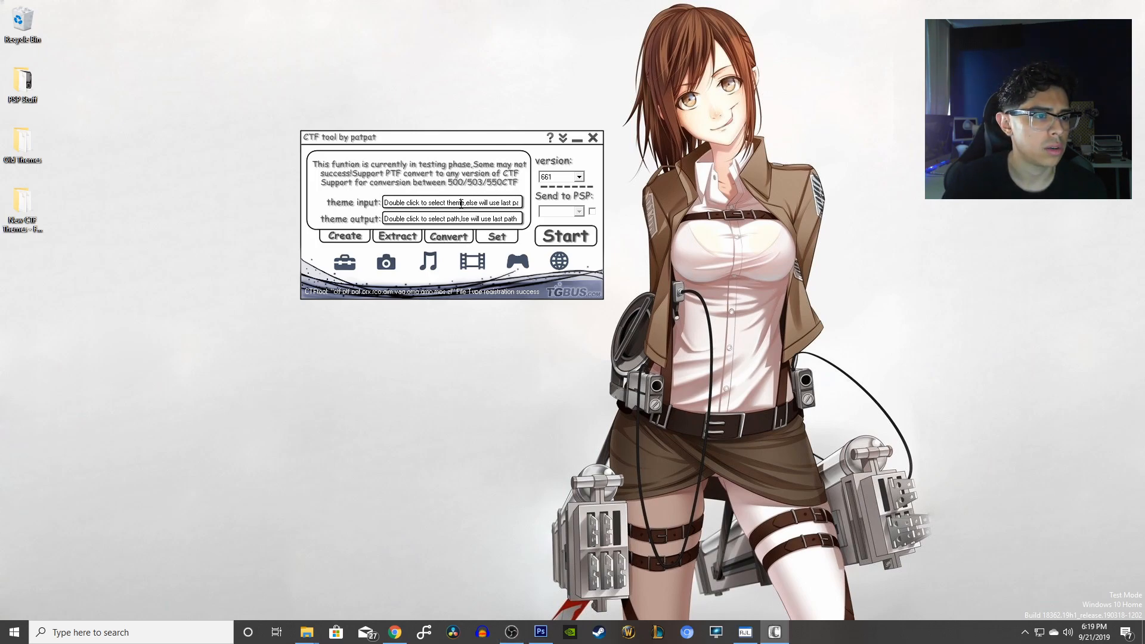
double_click(461, 203)
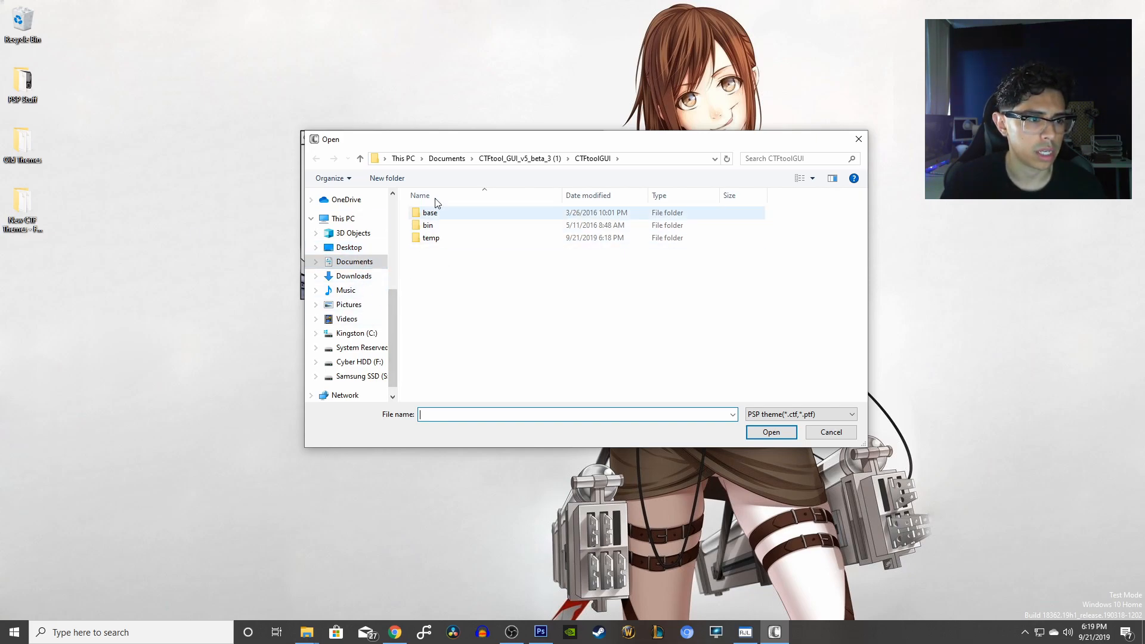
click(368, 262)
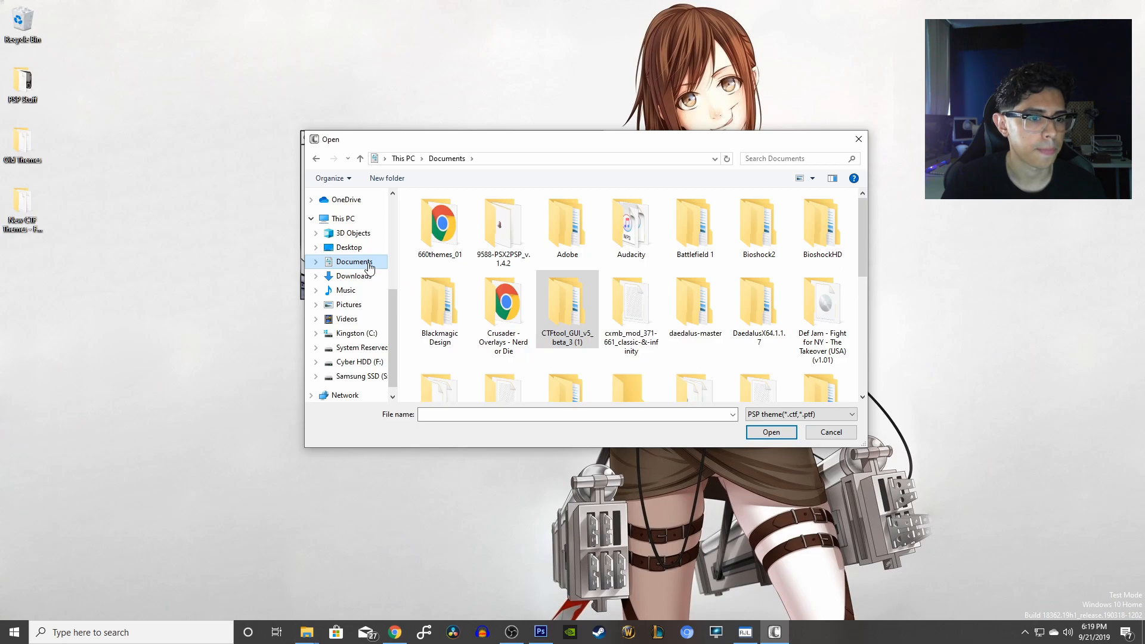
click(330, 244)
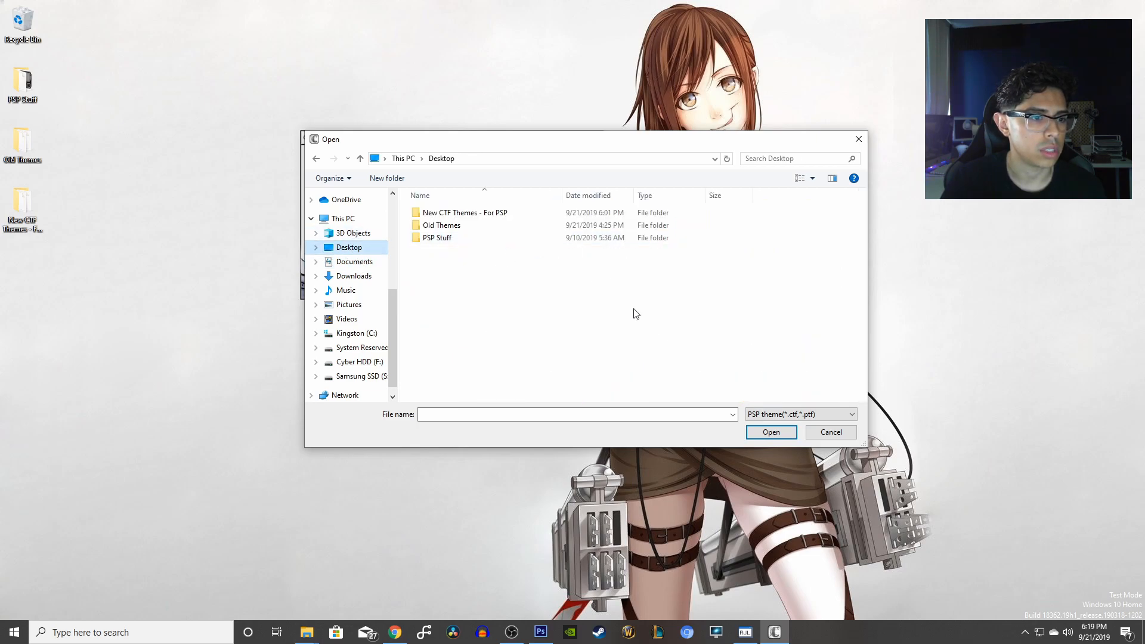
double_click(480, 226)
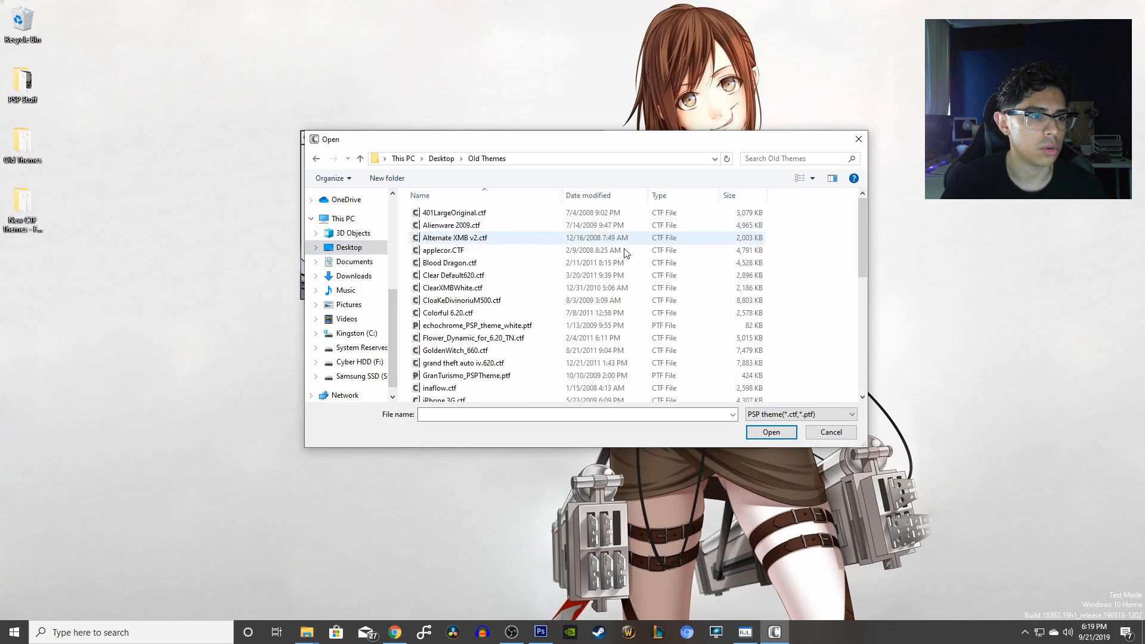
scroll(818, 265, down, 4)
drag(864, 252, 865, 345)
click(465, 371)
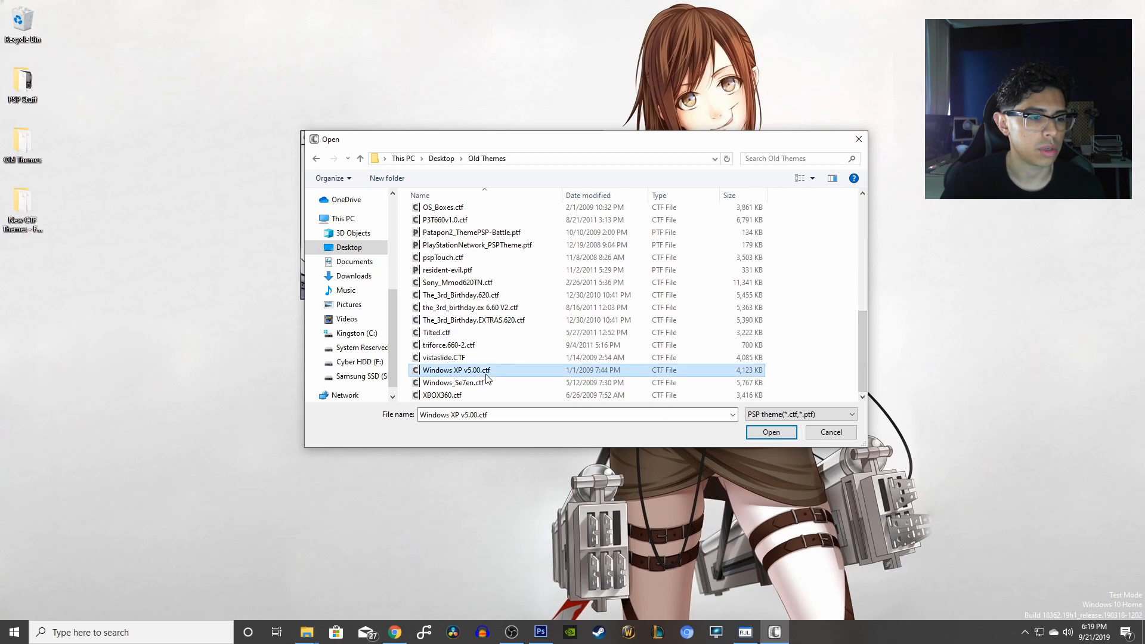
click(771, 433)
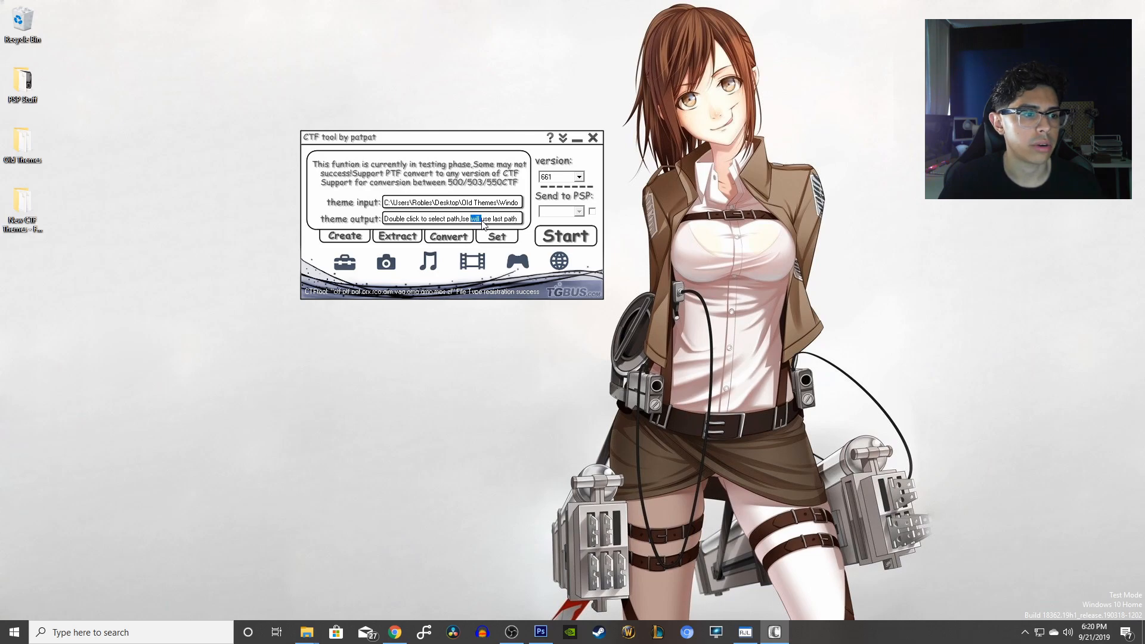
Set the theme output to WindowsXP-2 in the desktop's New CTF Themes - For PSP folder and start the conversion to version 661
double_click(482, 219)
click(357, 361)
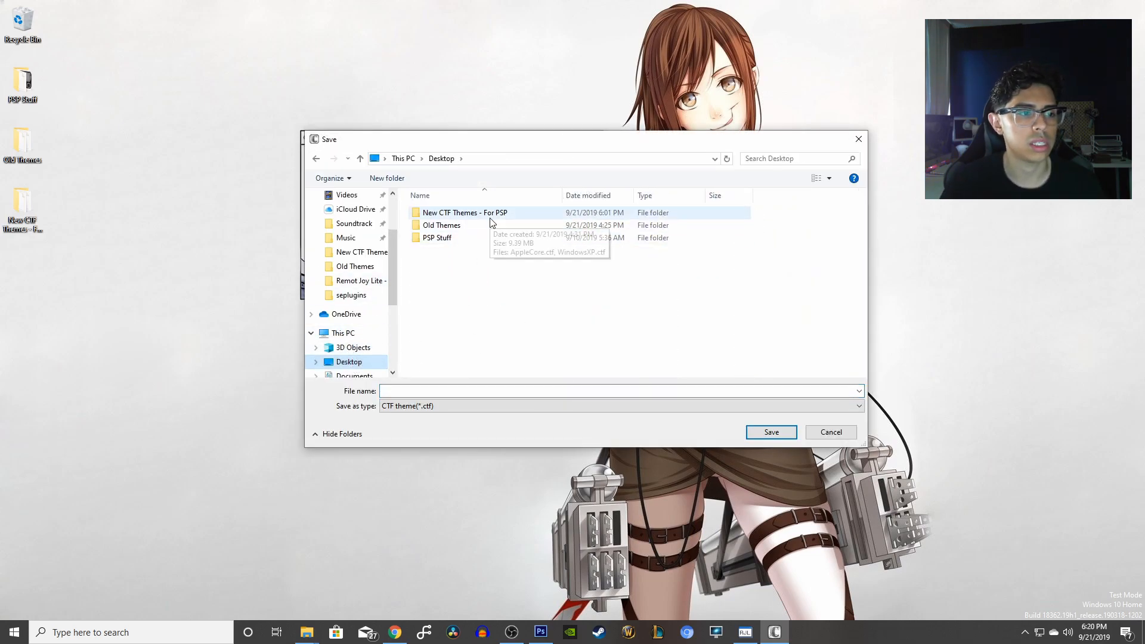
click(491, 219)
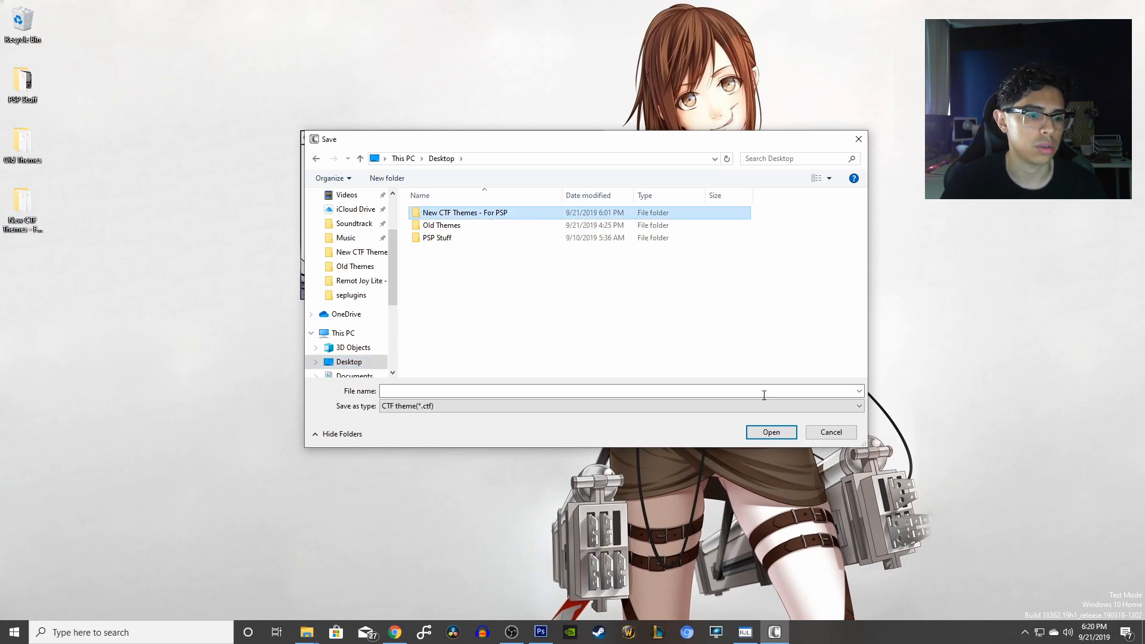
click(764, 437)
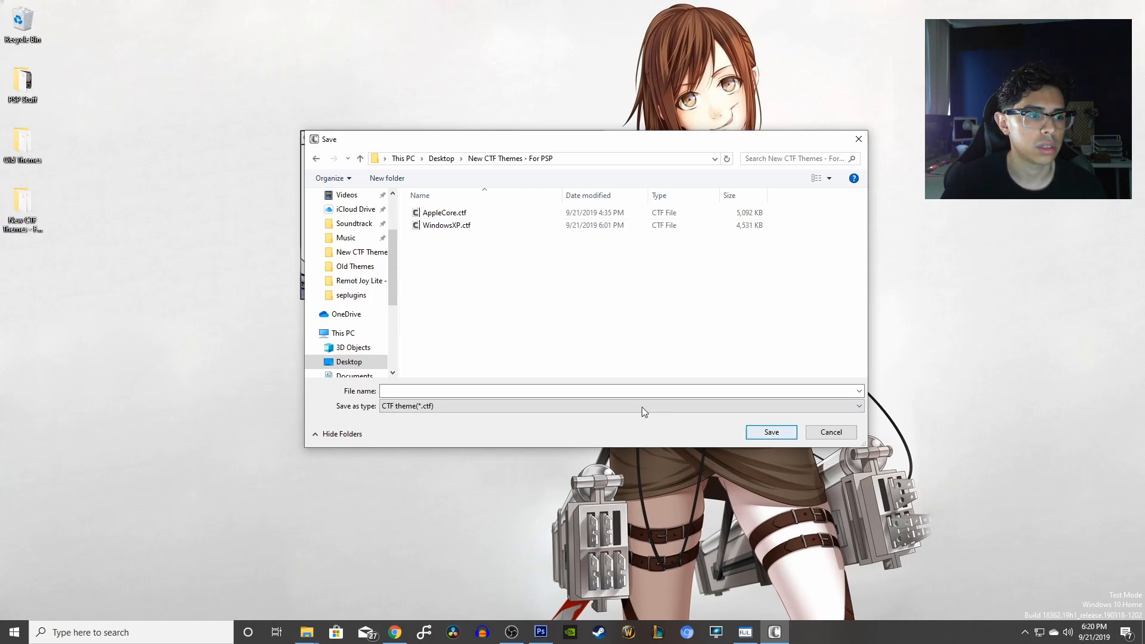
click(528, 391)
text(W)
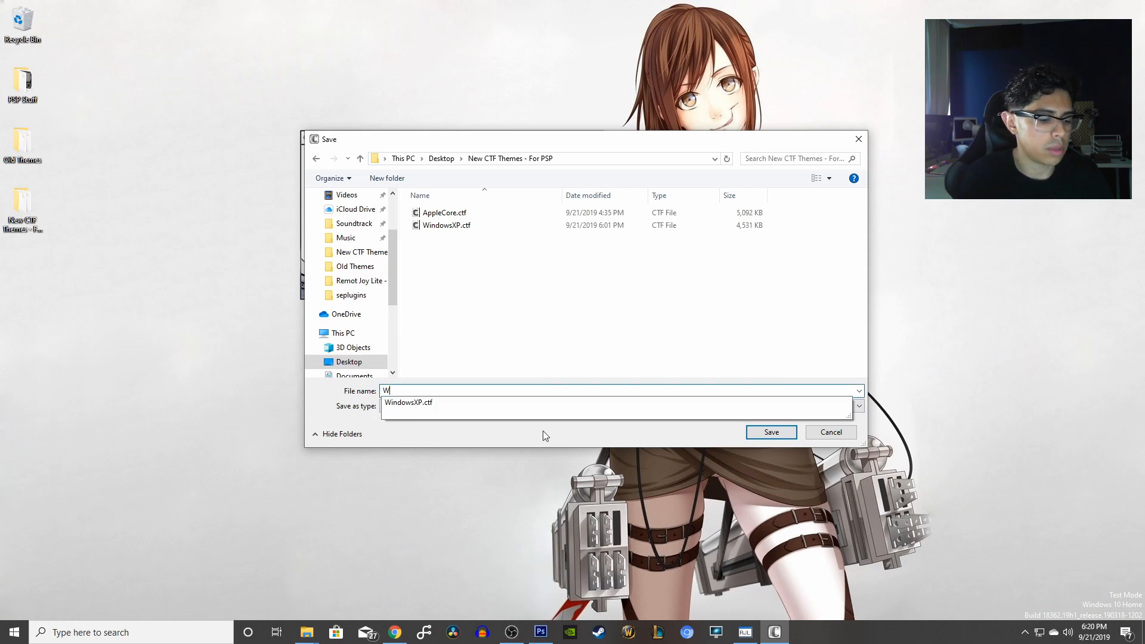
text(indo)
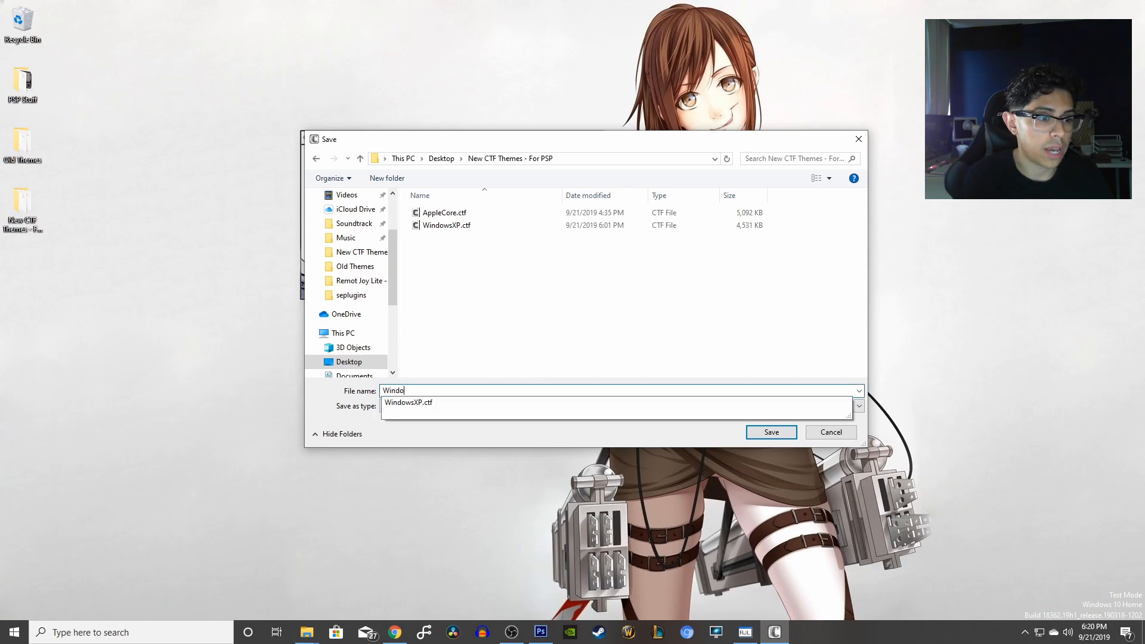
text(wsXP-2)
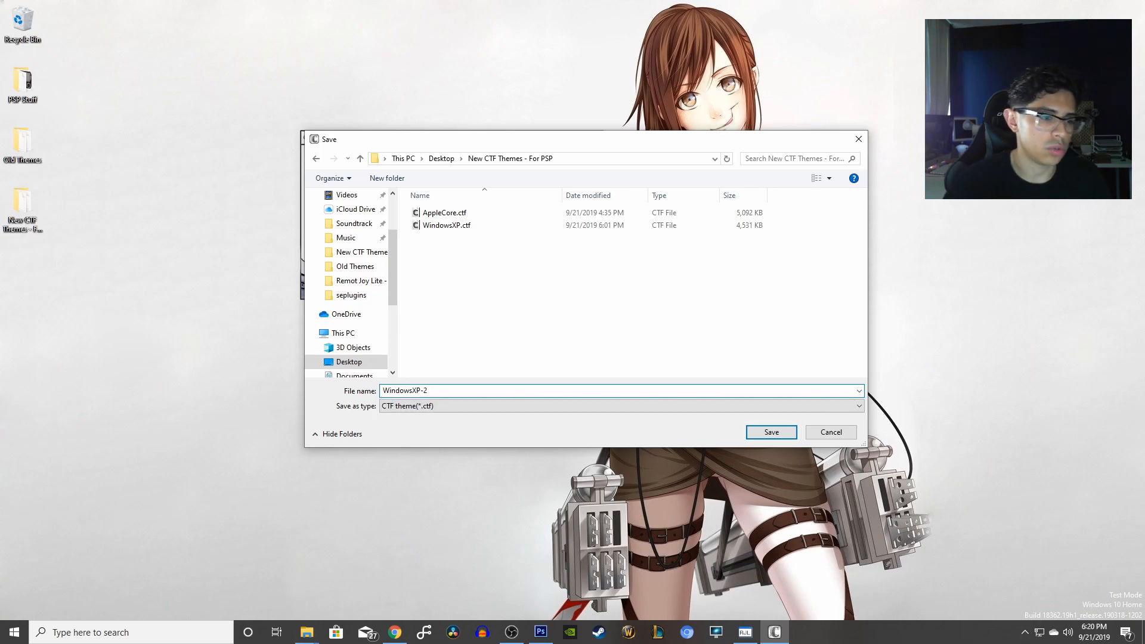
click(787, 436)
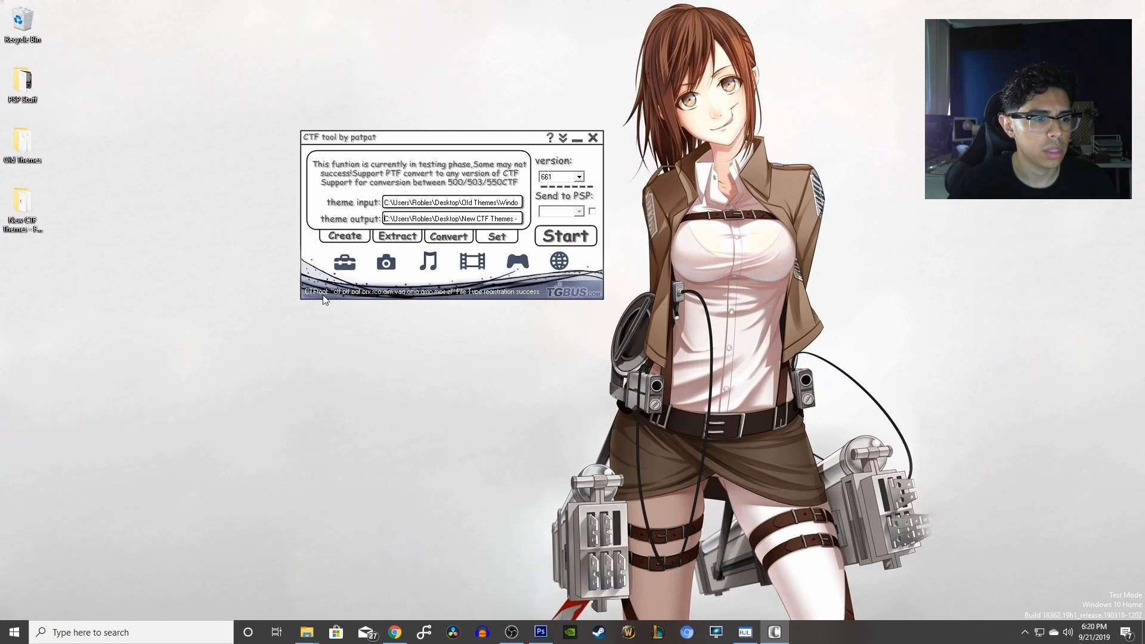
click(582, 235)
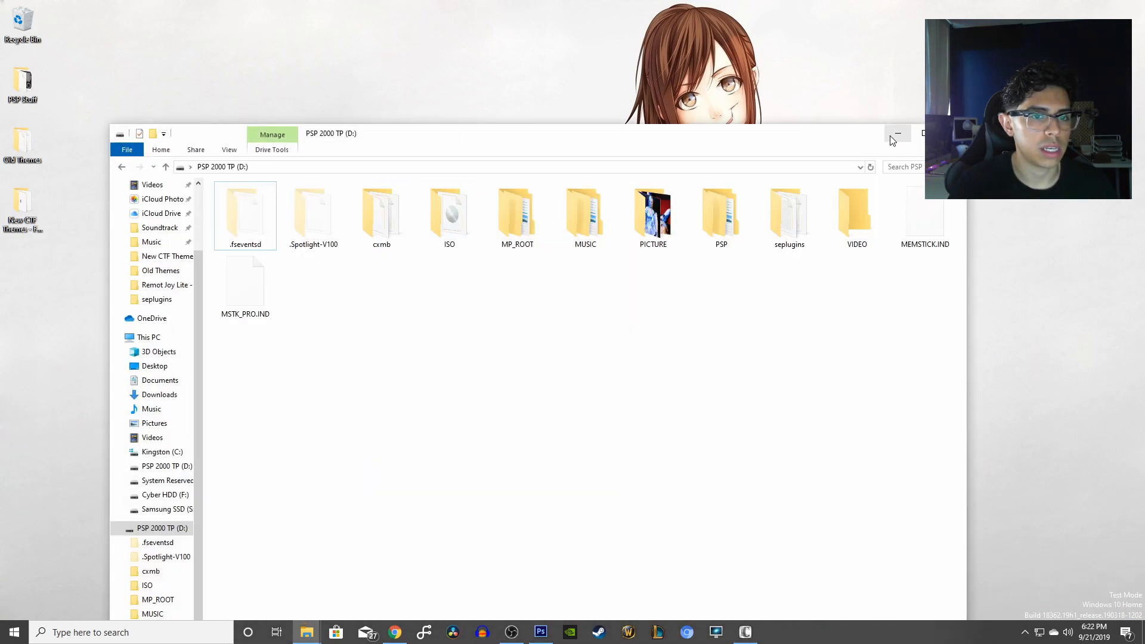
Minimize the PSP 2000 TP (D:) window and set the CTF tool's target version to 660
click(895, 132)
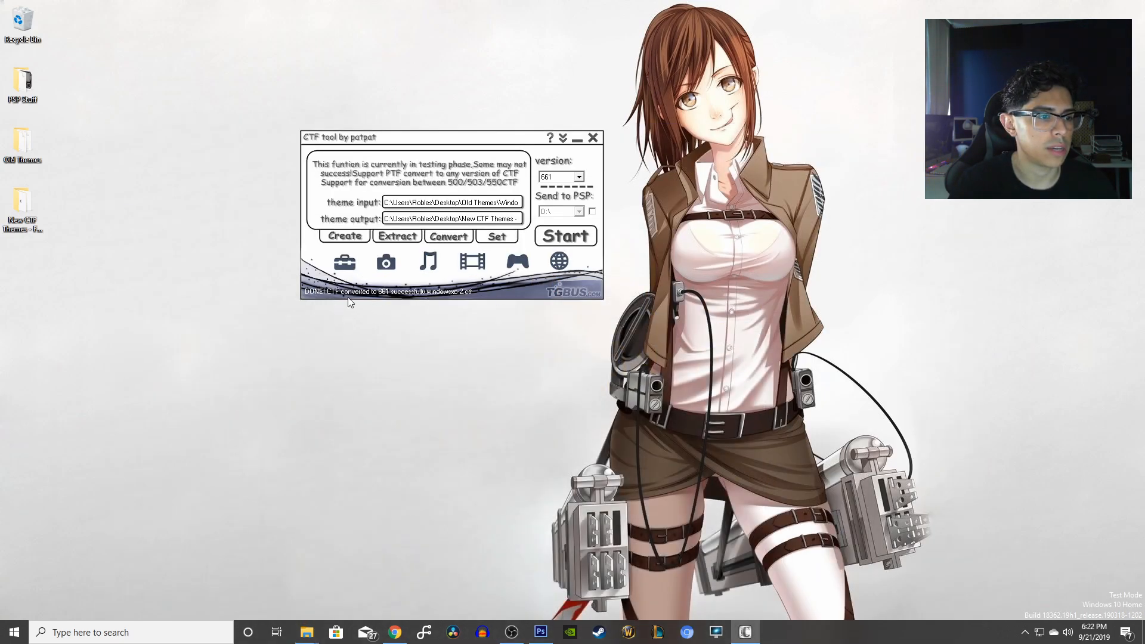
click(579, 177)
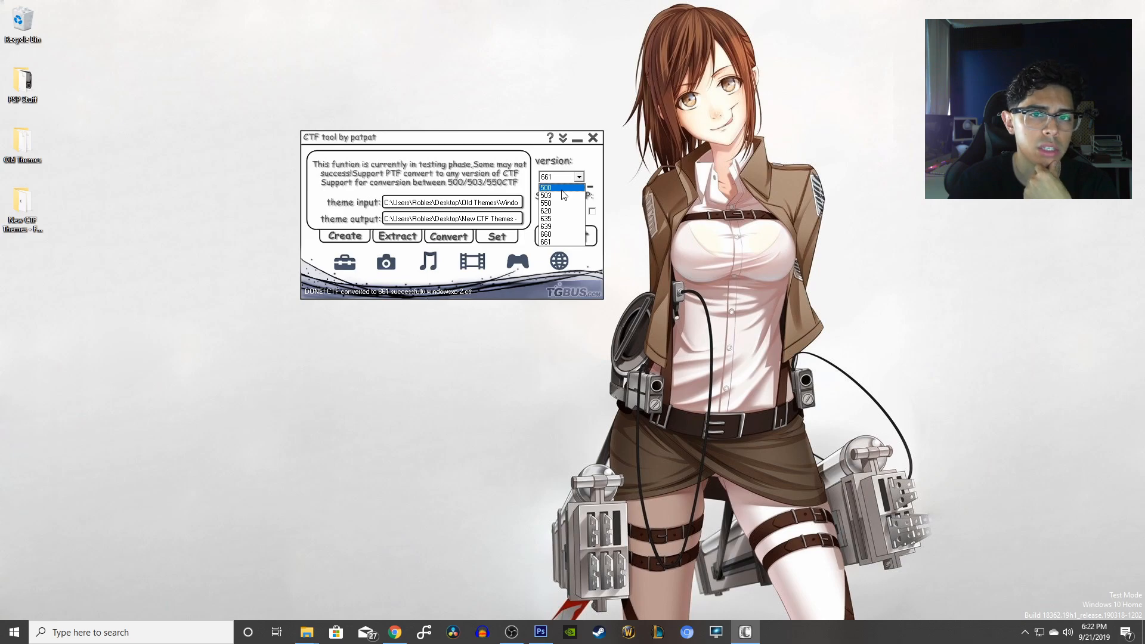
click(561, 235)
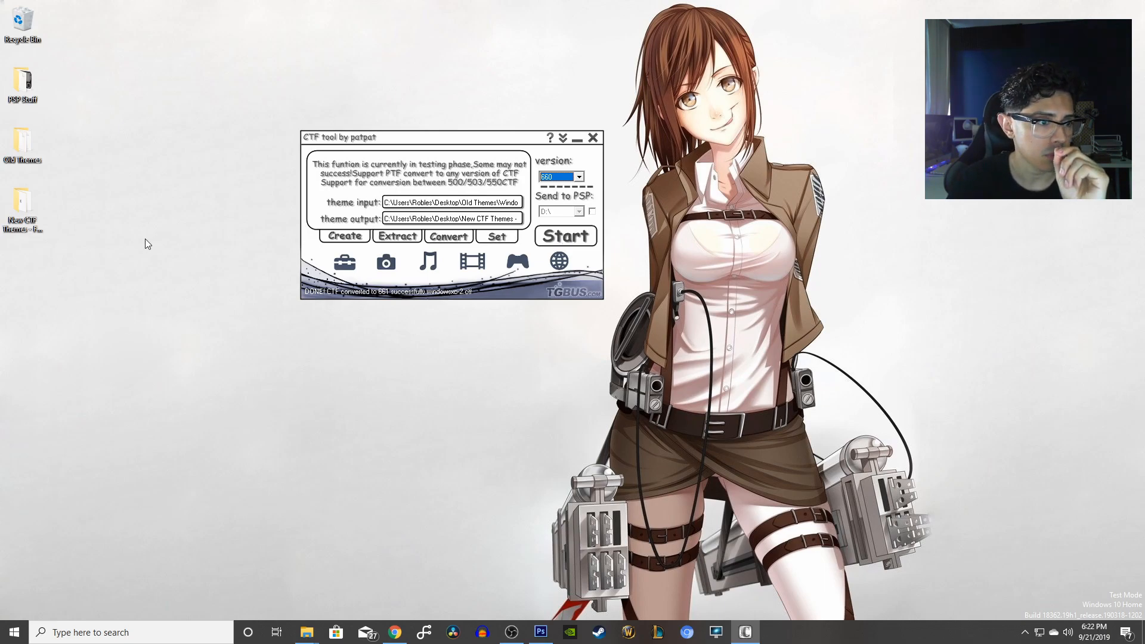
Open the desktop's New CTF Themes - For PSP folder and select WindowsXP.ctf and WindowsXP-2.ctf
click(30, 212)
click(93, 218)
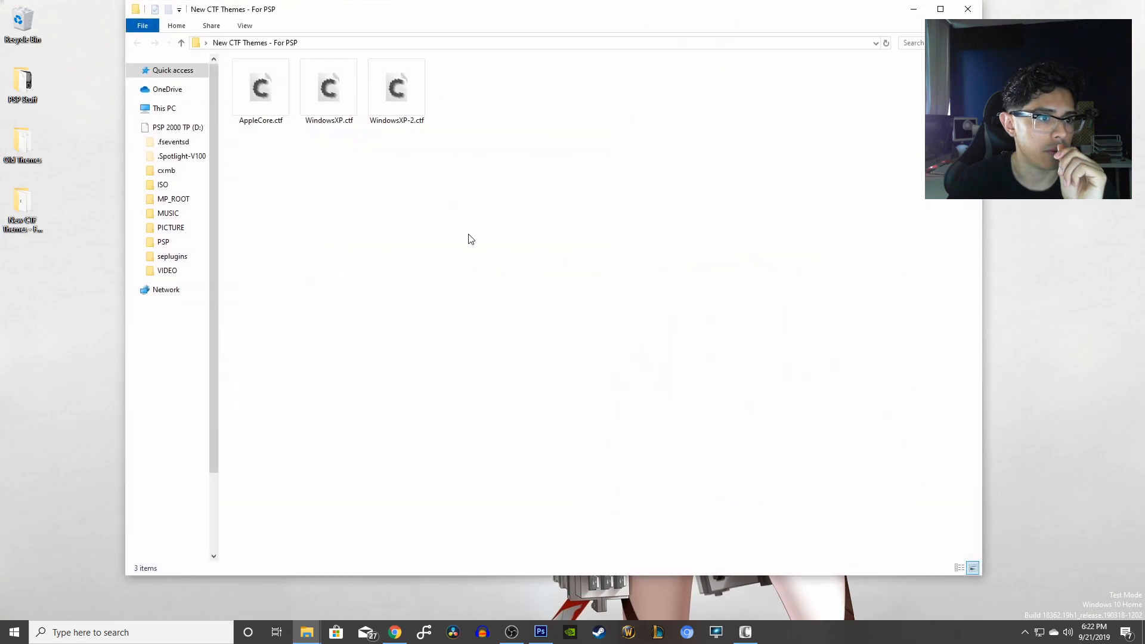
drag(452, 161, 353, 107)
Open the PSP\THEME folder on the PSP 2000 TP (D:) drive and arrange its window beside the new themes folder
click(306, 632)
click(367, 576)
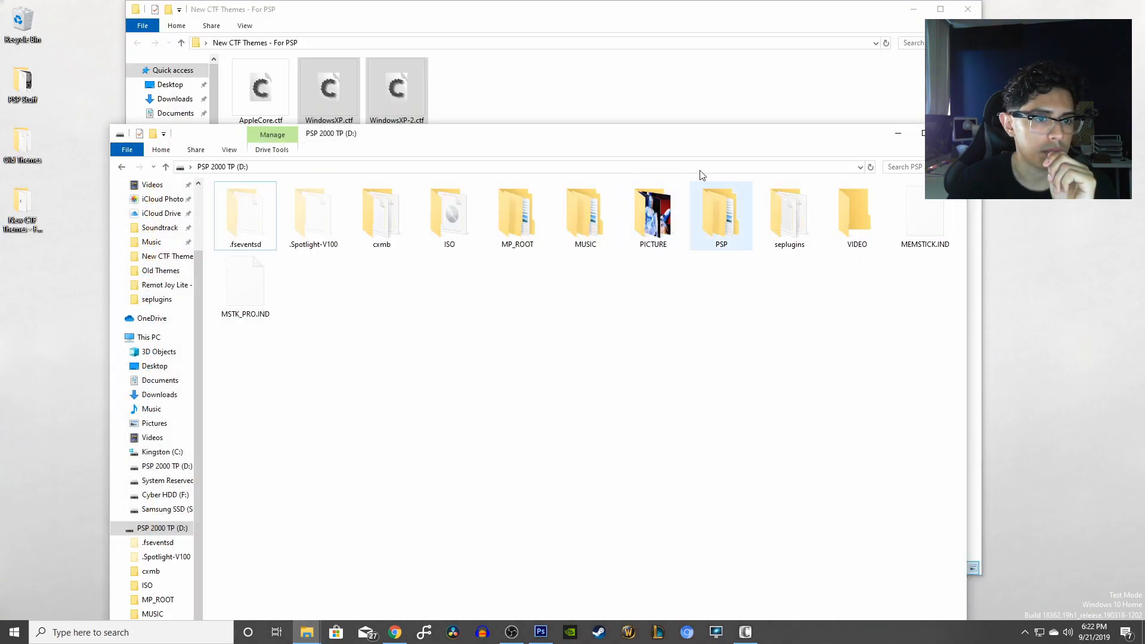
drag(115, 125, 312, 166)
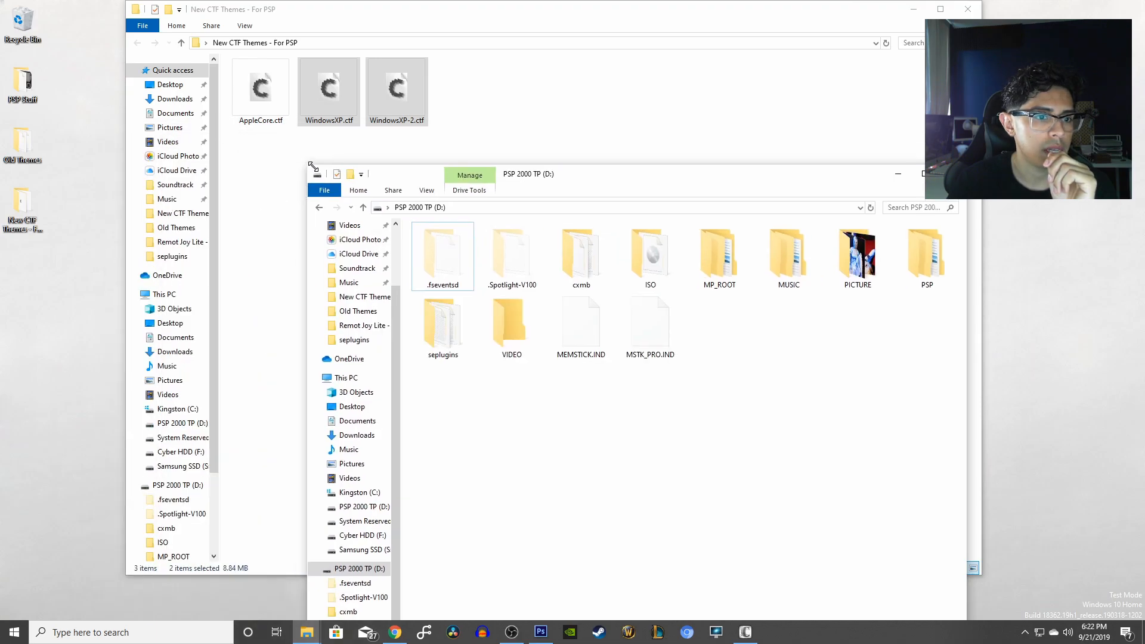
double_click(927, 256)
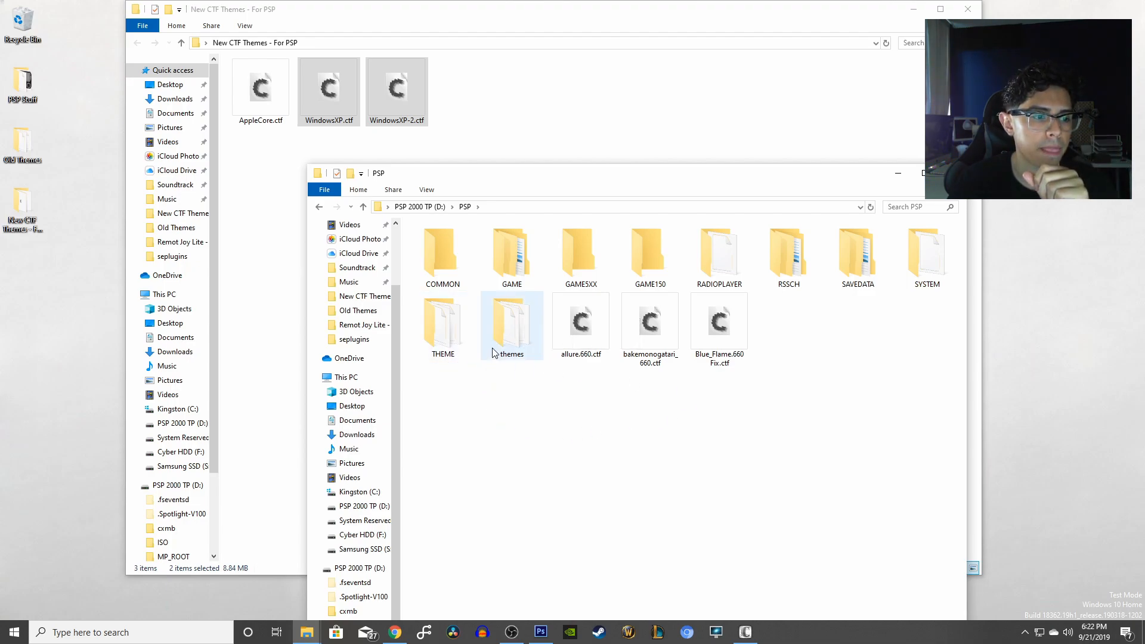
click(447, 344)
double_click(446, 341)
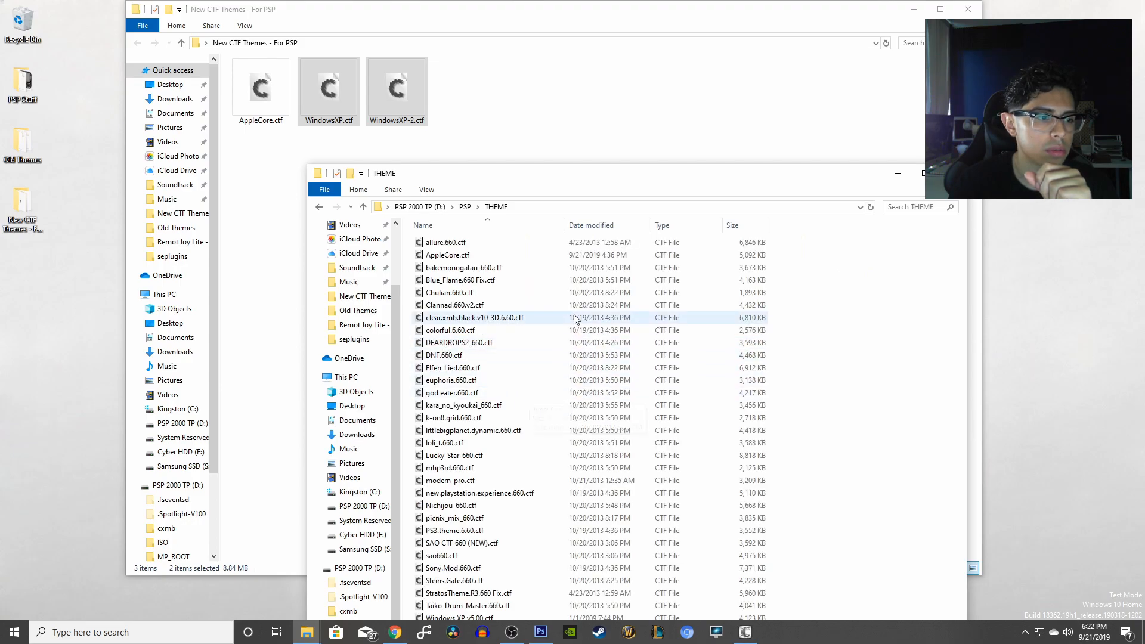
drag(588, 185, 678, 79)
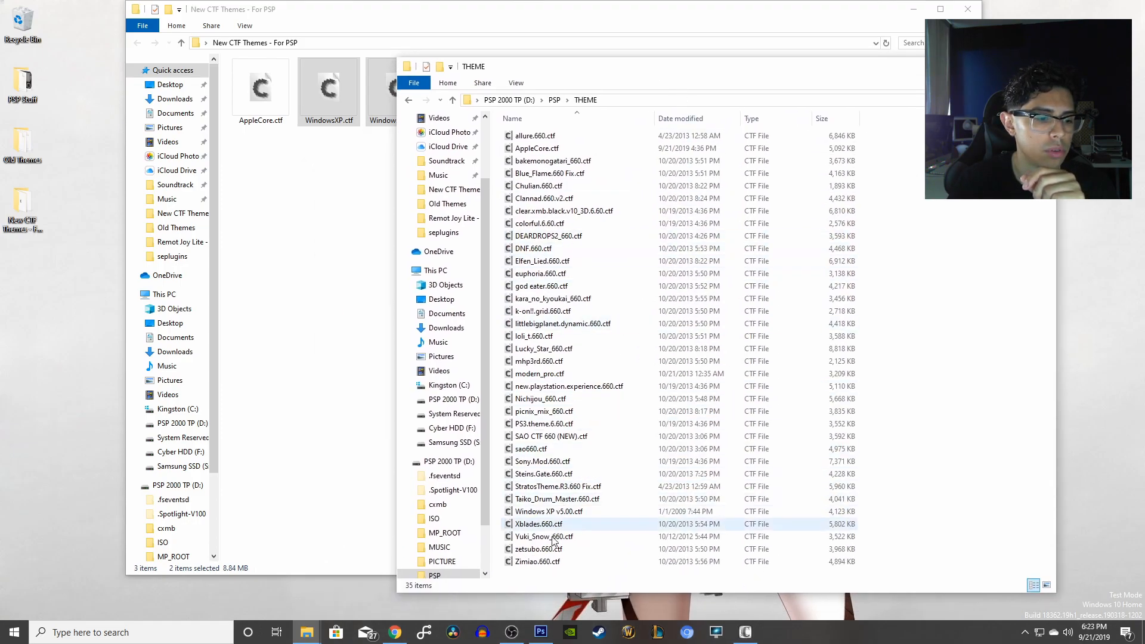
Copy WindowsXP.ctf and WindowsXP-2.ctf into the PSP's THEME folder and close the new themes window
drag(421, 171, 298, 59)
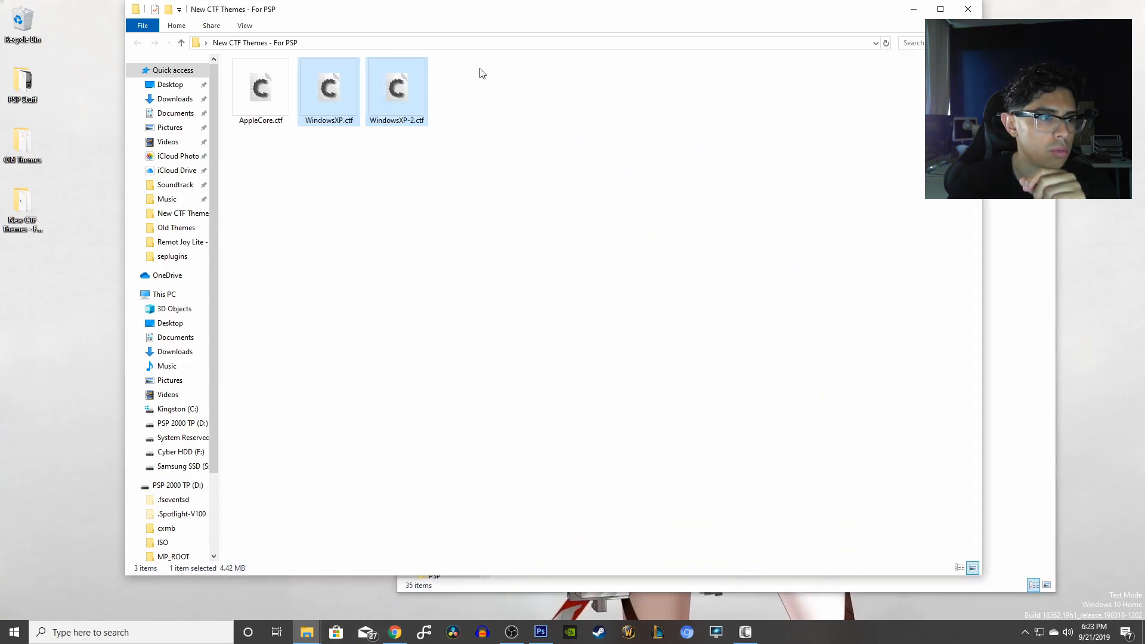
drag(649, 24, 558, 39)
drag(316, 123, 617, 342)
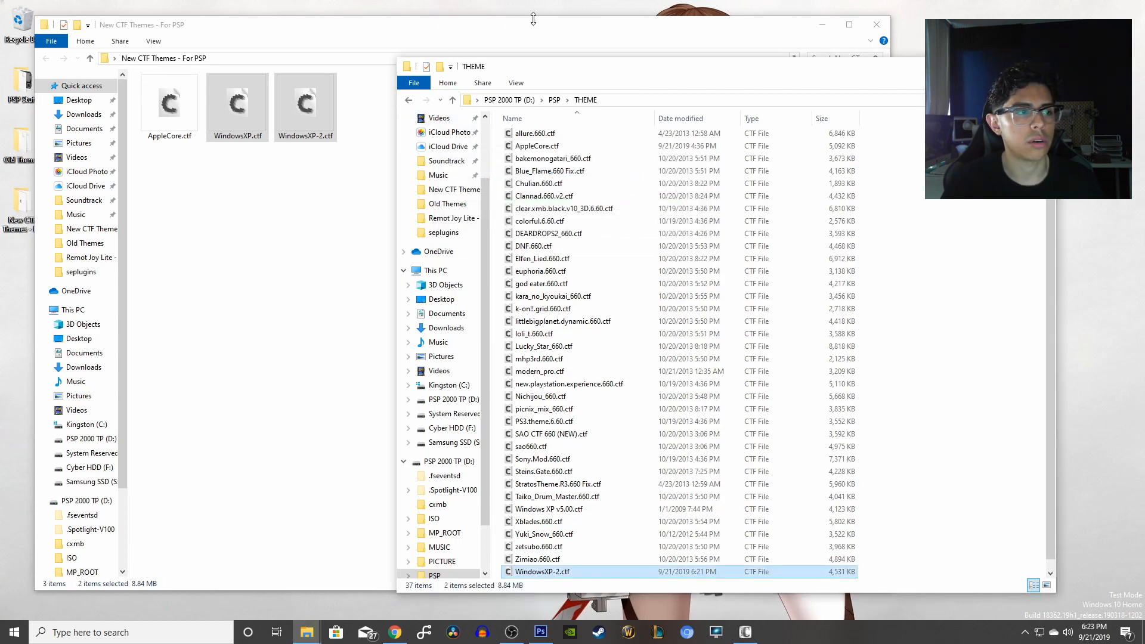
click(881, 30)
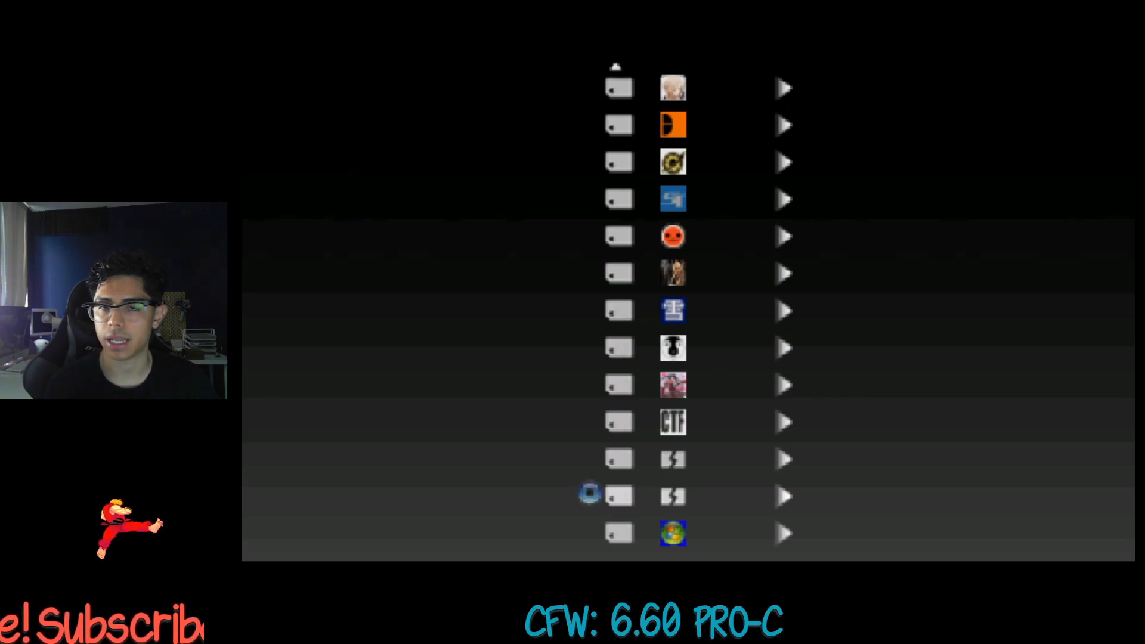
On the PSP, apply the Windows XP Version 5.00 custom theme and overwrite the saved custom theme
key(Down)
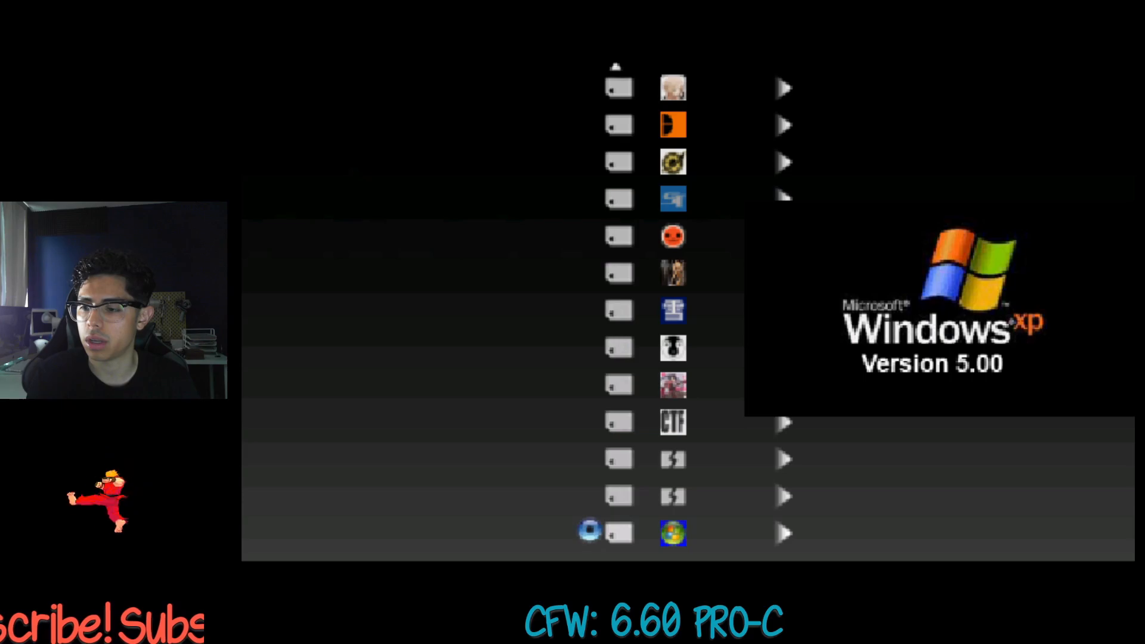
key(Right)
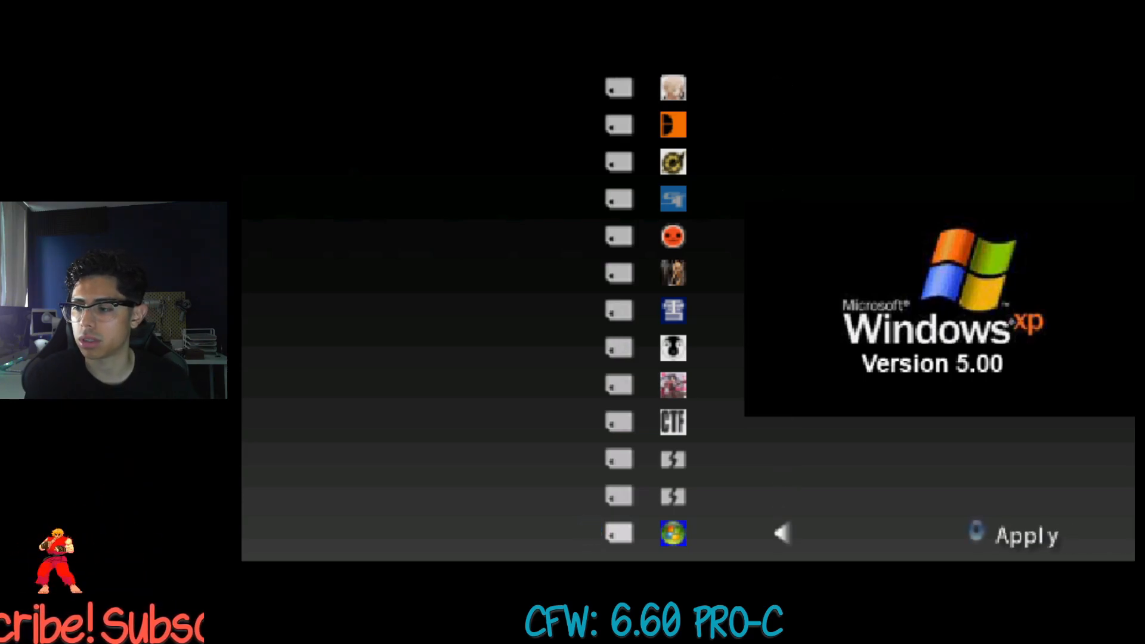
key(Return)
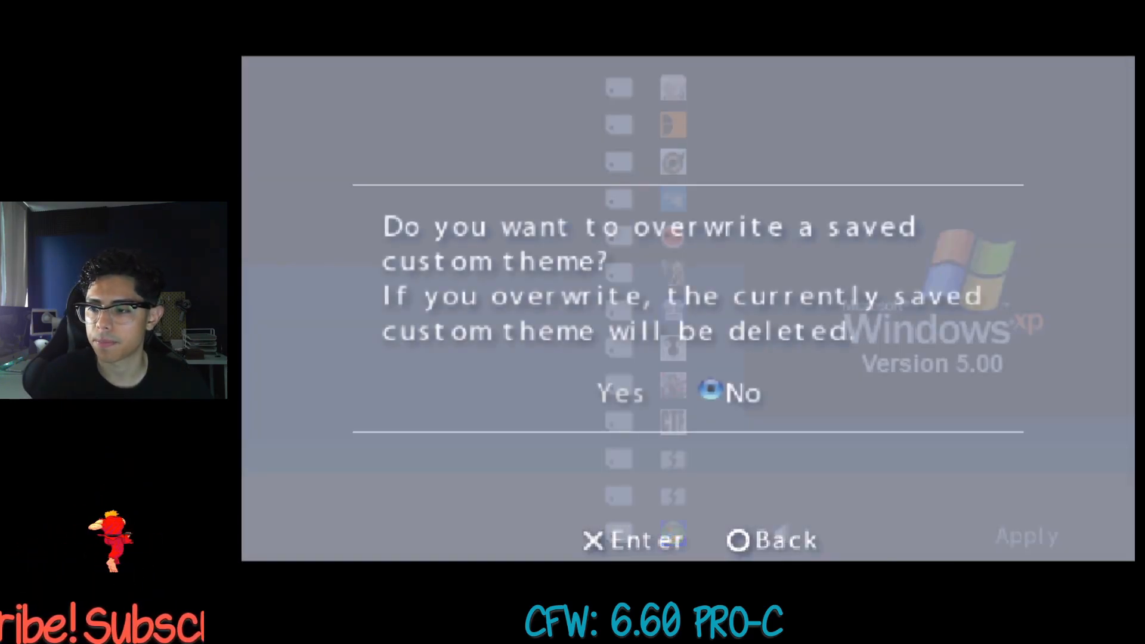
key(Return)
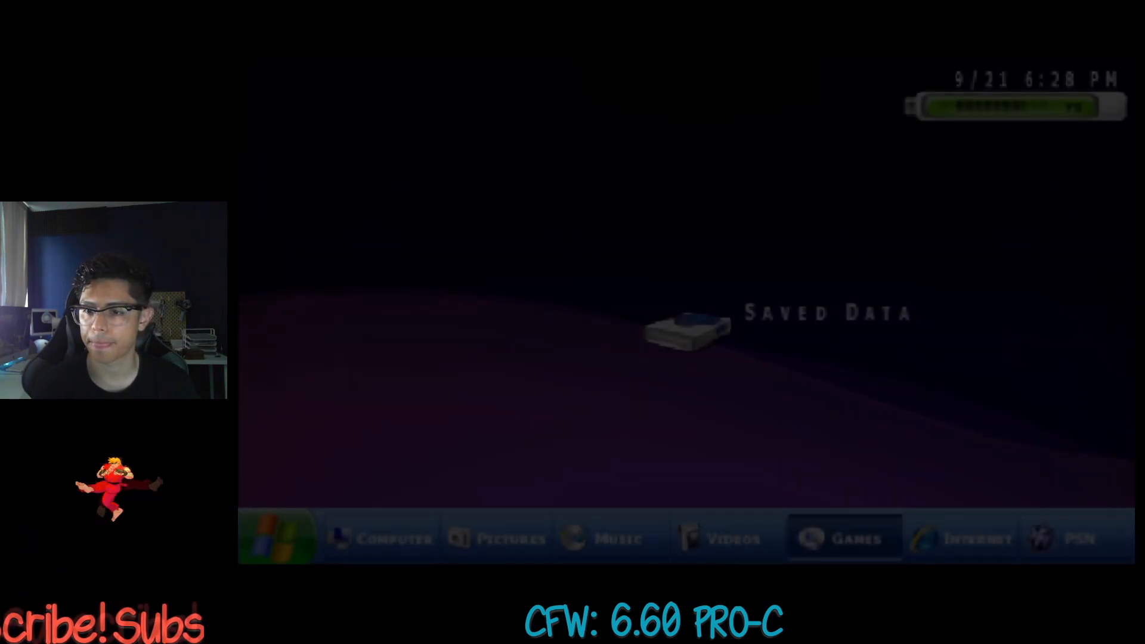
Look through the home menu categories under the Windows XP theme, from the Videos and Pictures icons to Extras
key(Left)
key(Left)
key(Left)
key(Left)
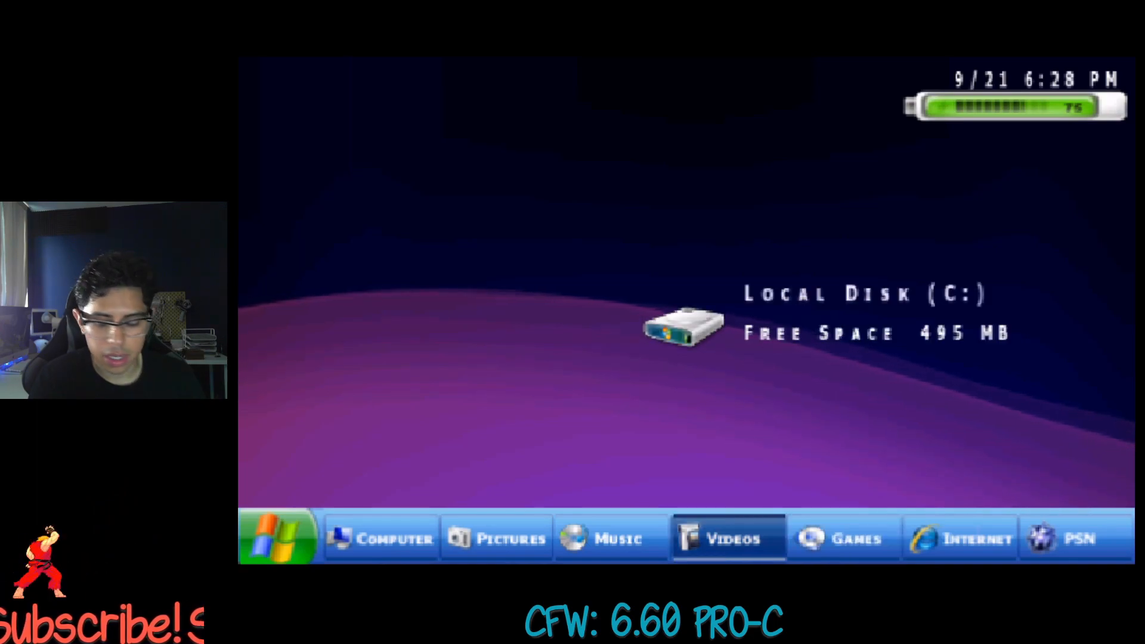
key(Right)
key(Right)
key(Right)
key(Right)
key(Right)
key(Right)
key(Right)
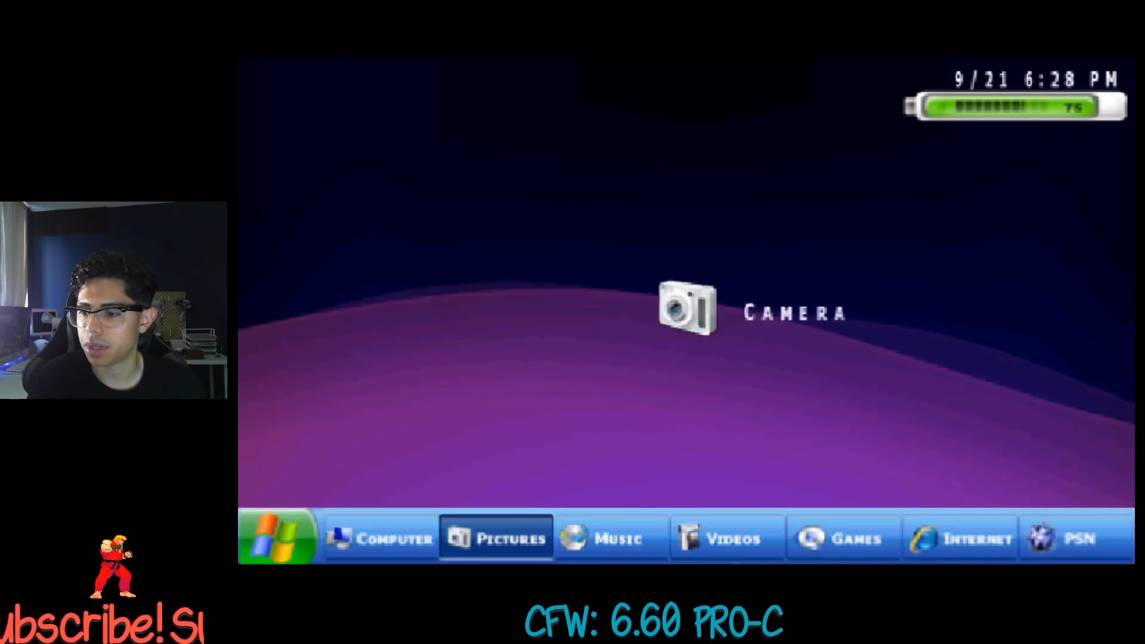
key(Left)
key(Left)
key(Left)
key(Left)
key(Left)
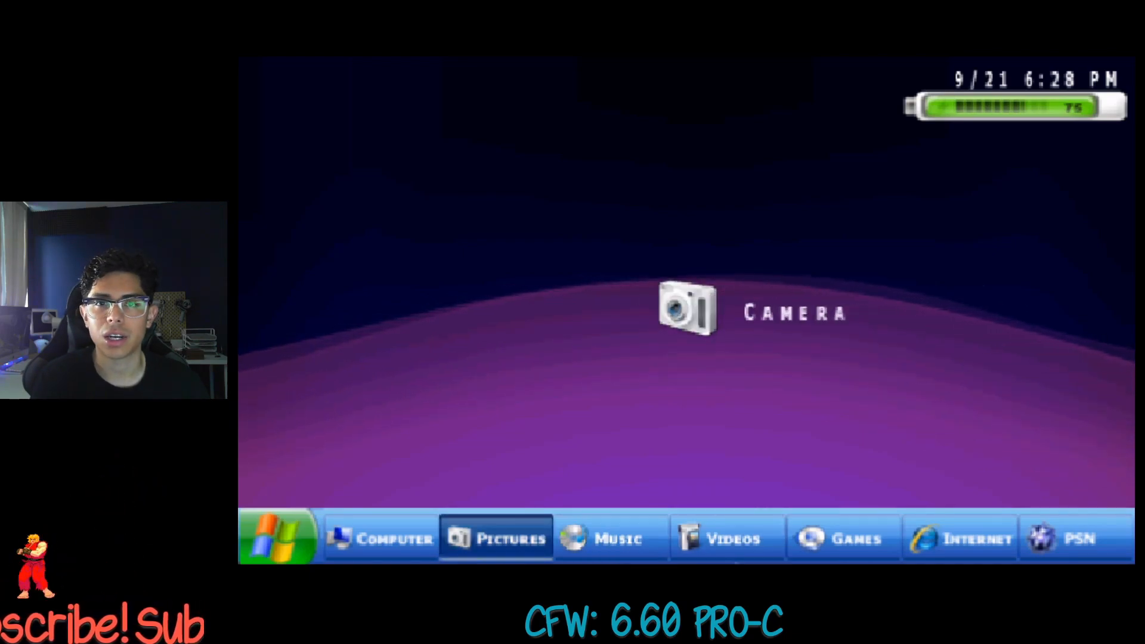
key(Left)
key(Left)
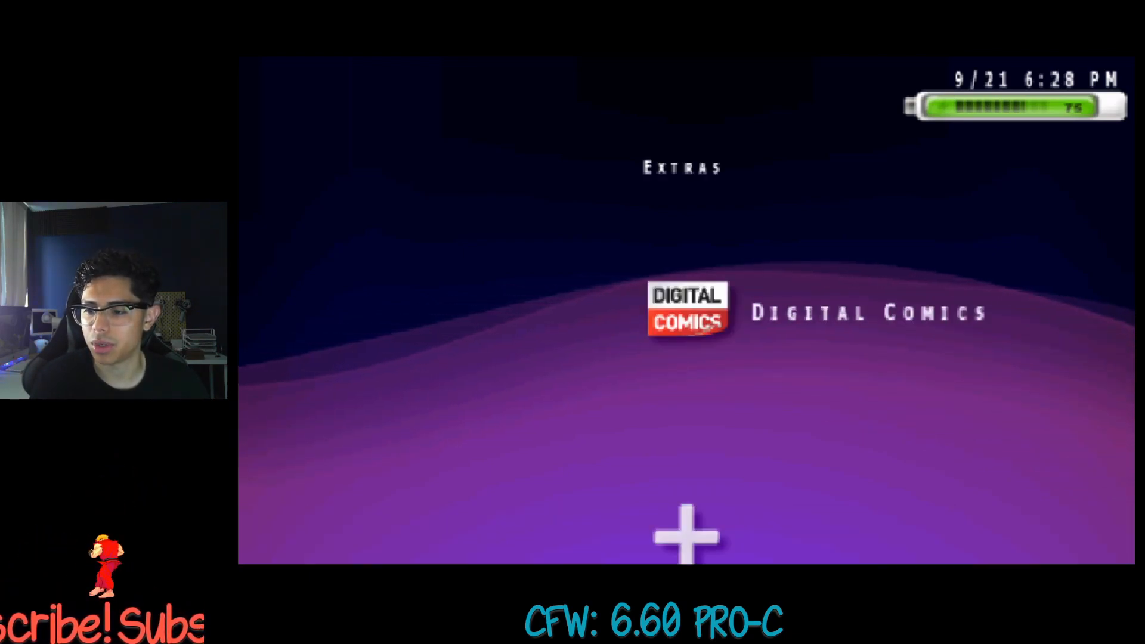
Examine the theme's taskbar and item icons from the Computer category through Pictures and Games to Internet
key(Right)
key(Down)
key(Down)
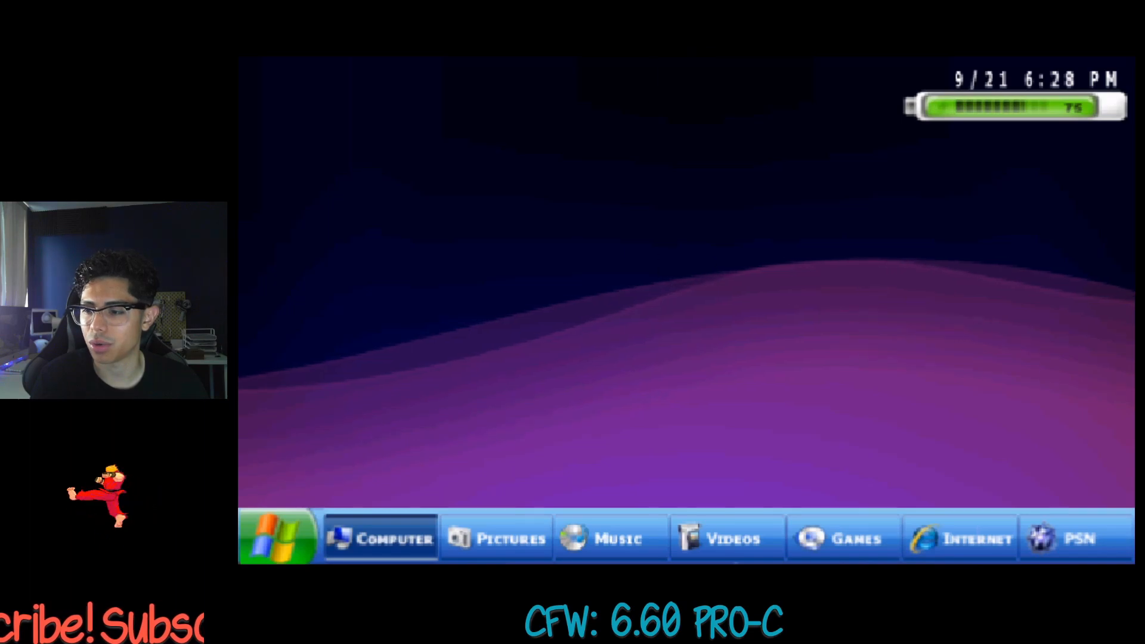
key(Right)
key(Right)
key(Right)
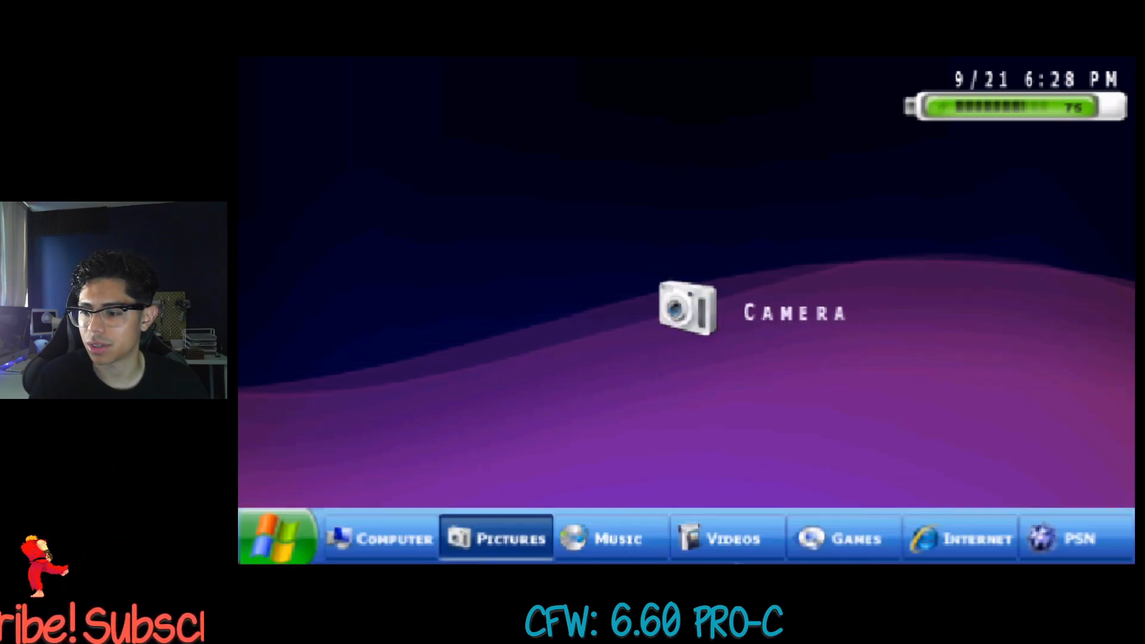
key(Right)
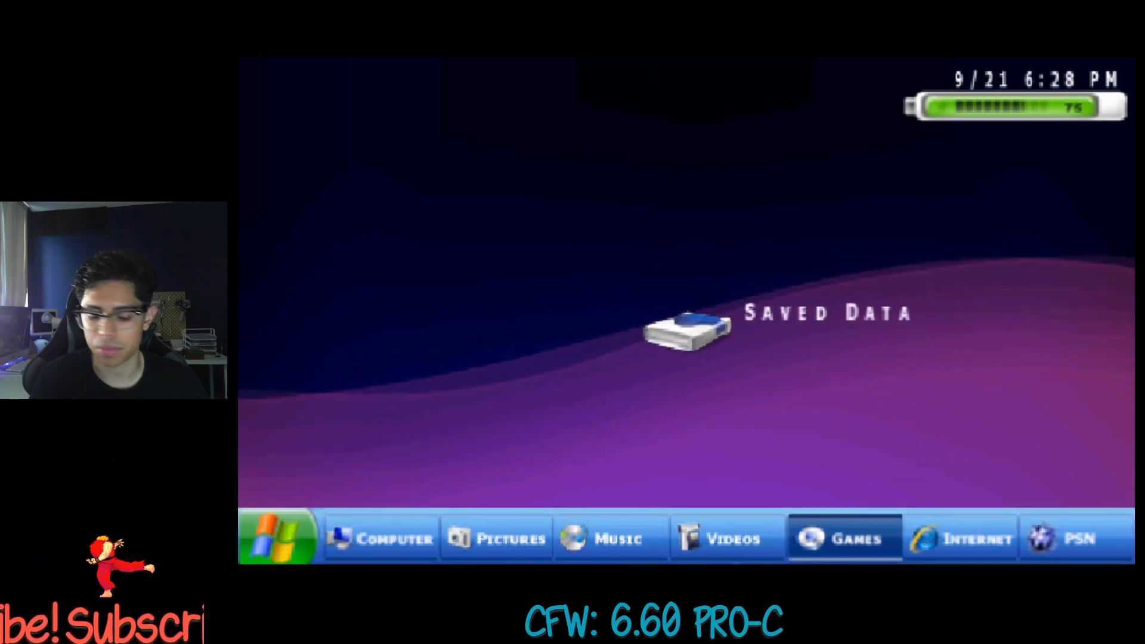
key(Right)
key(Left)
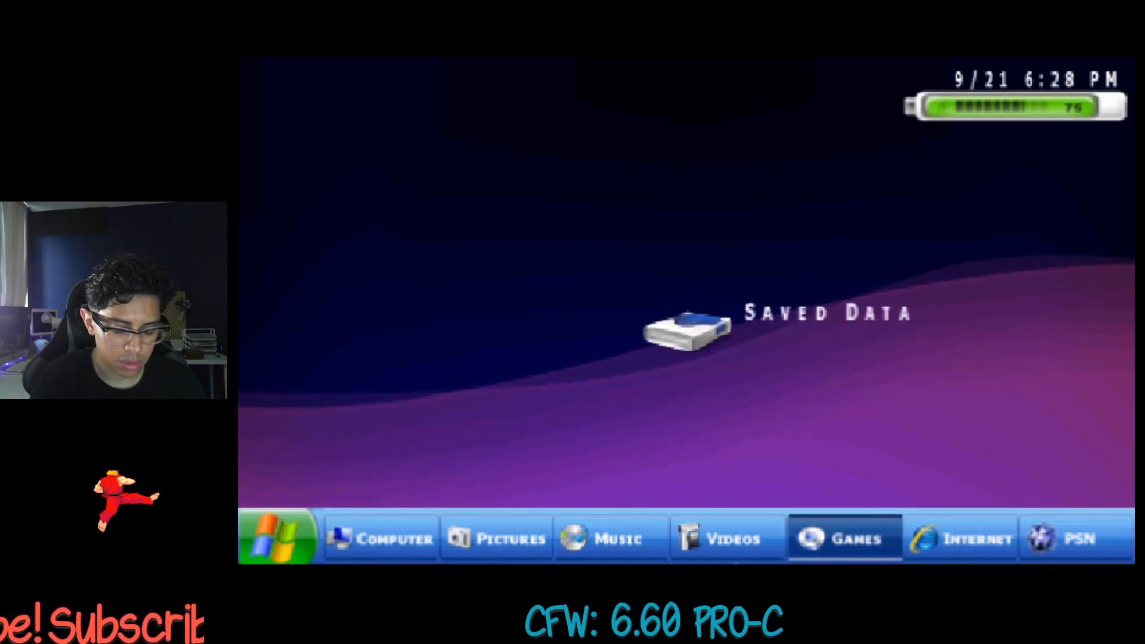
key(Right)
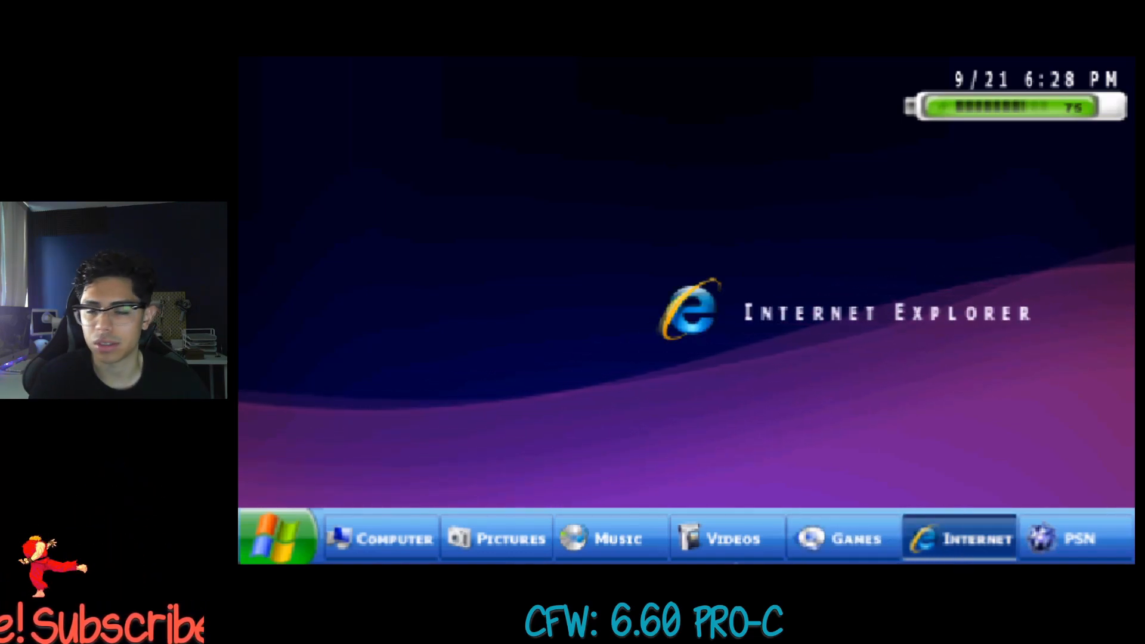
Compare how the theme displays the Videos, Games and Internet categories
key(Left)
key(Up)
key(Left)
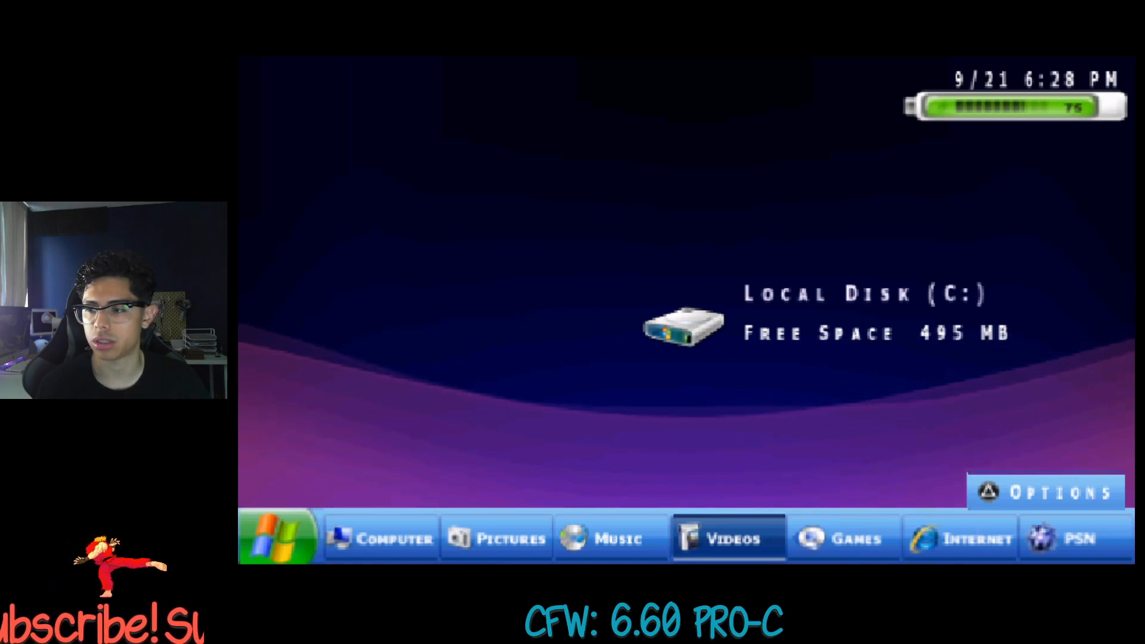
key(Right)
key(Right)
key(Left)
key(Left)
key(Right)
key(Right)
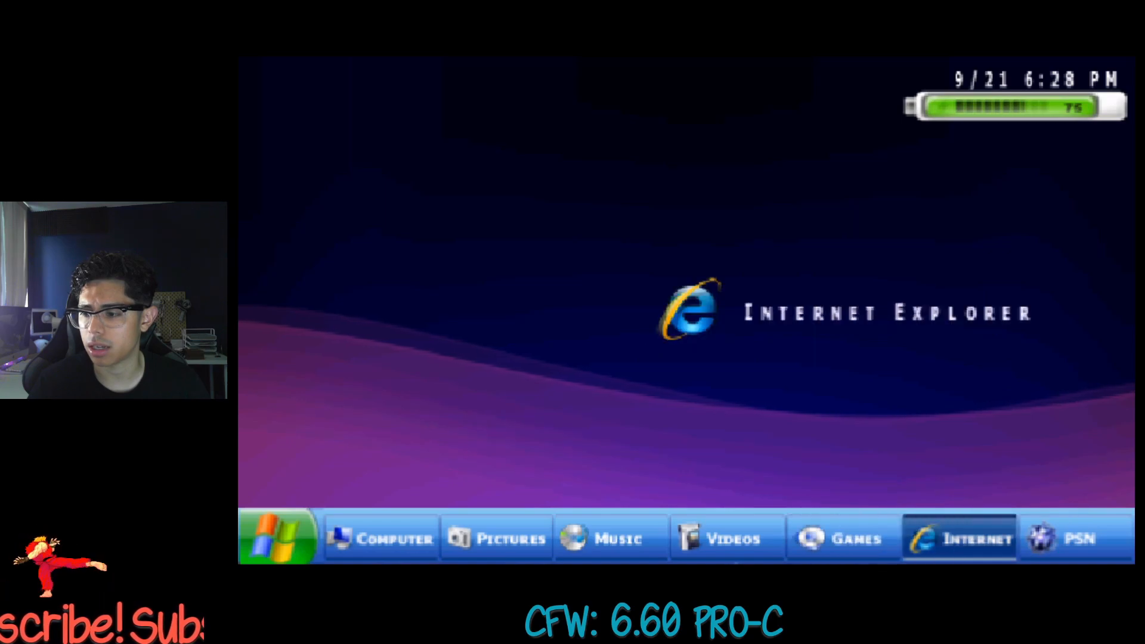
key(Left)
key(Left)
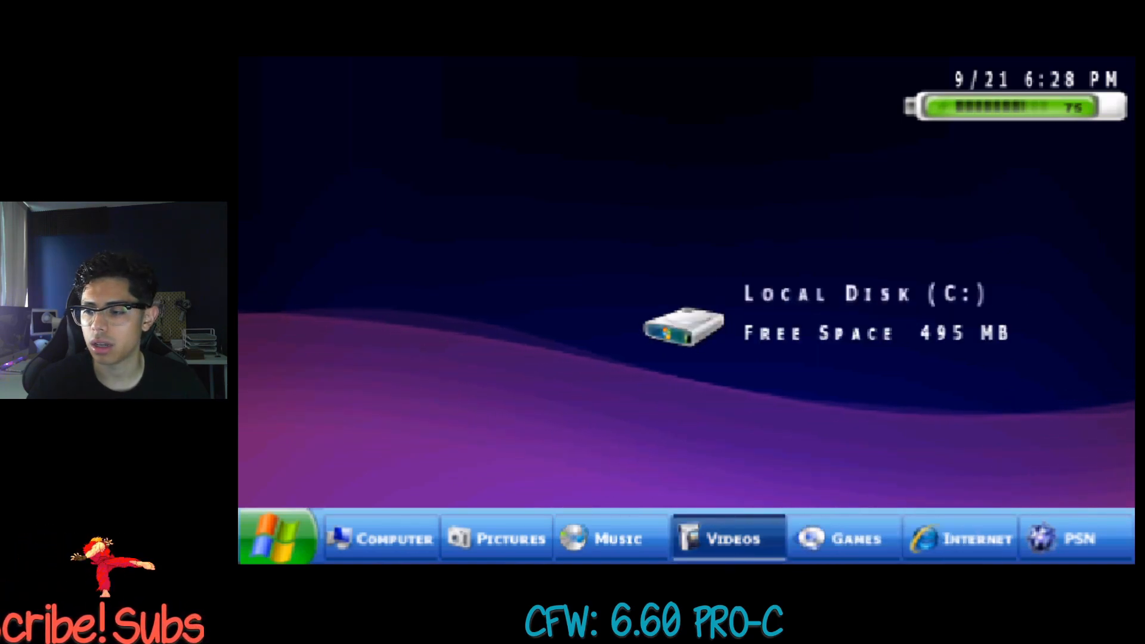